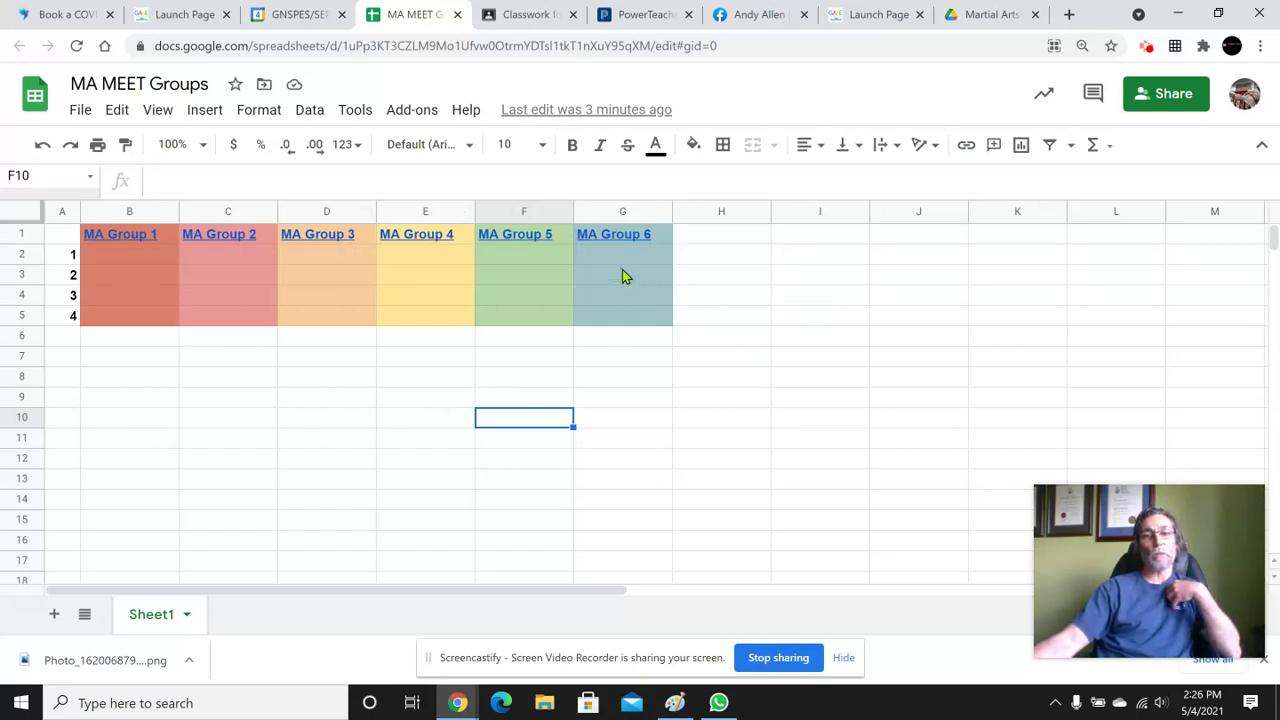
pyautogui.moveTo(616, 263); pyautogui.dragTo(611, 323)
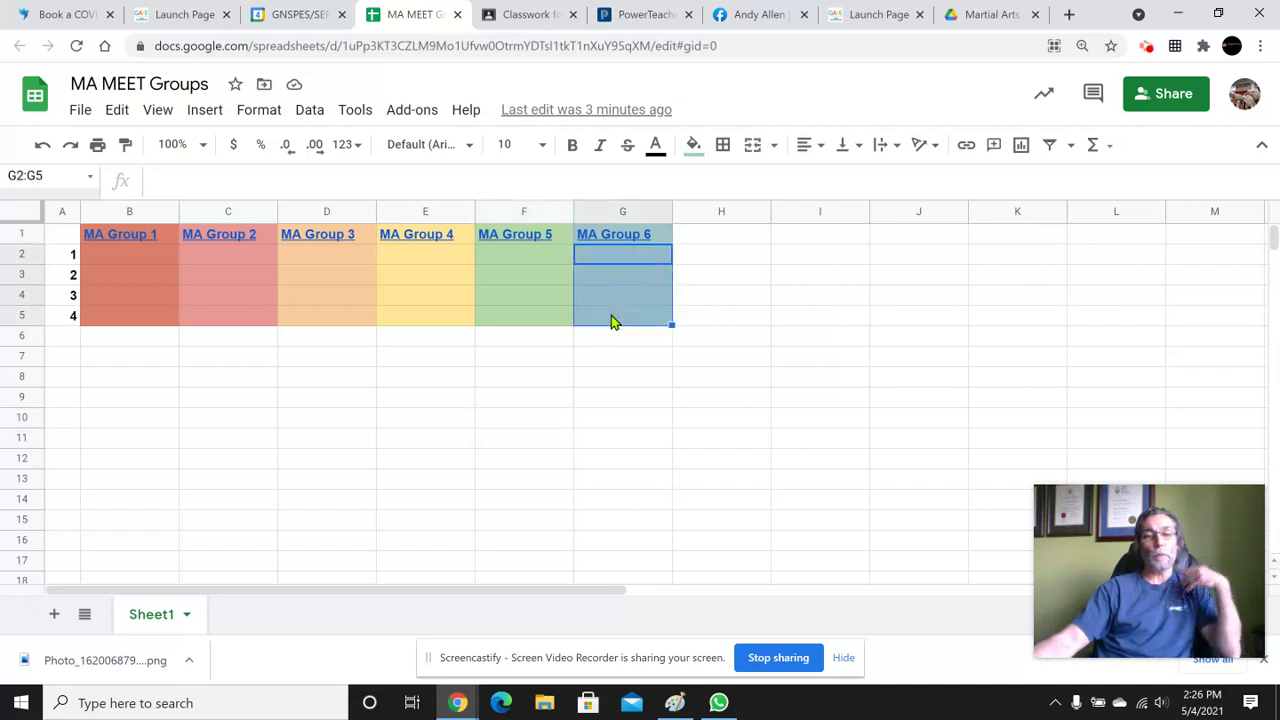
pyautogui.click(816, 318)
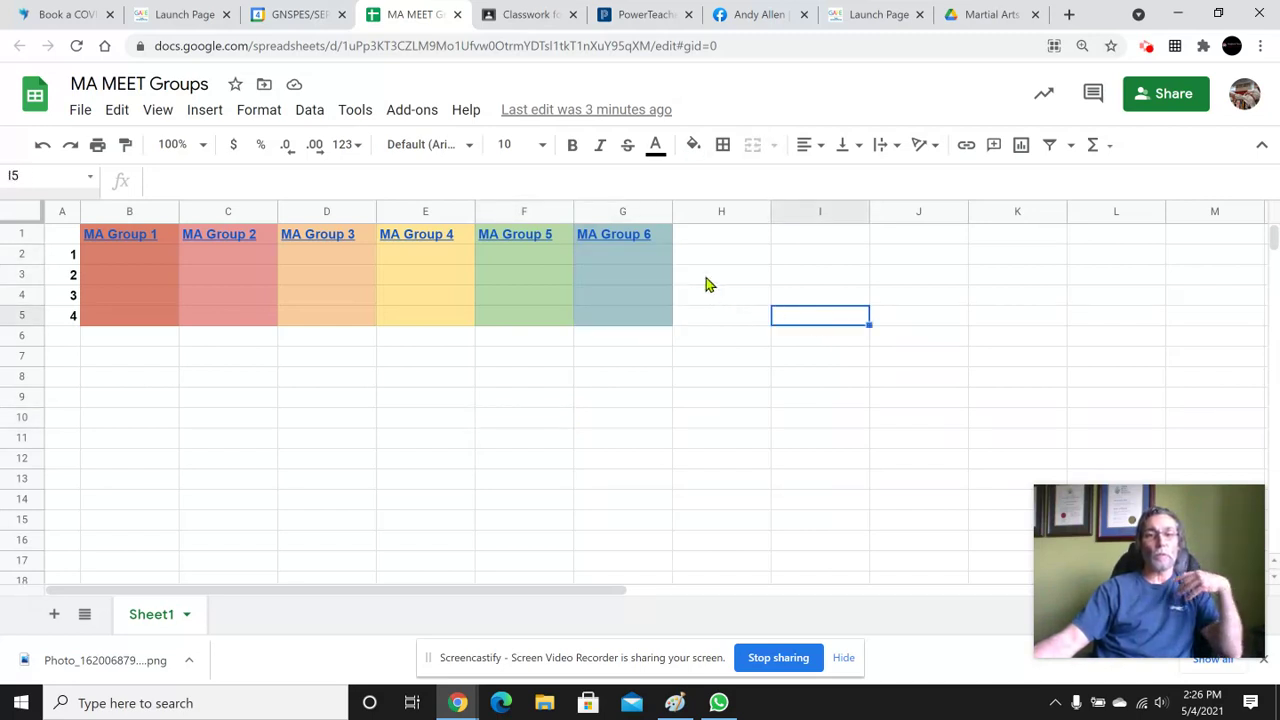
pyautogui.moveTo(631, 263); pyautogui.dragTo(611, 324)
pyautogui.click(693, 144)
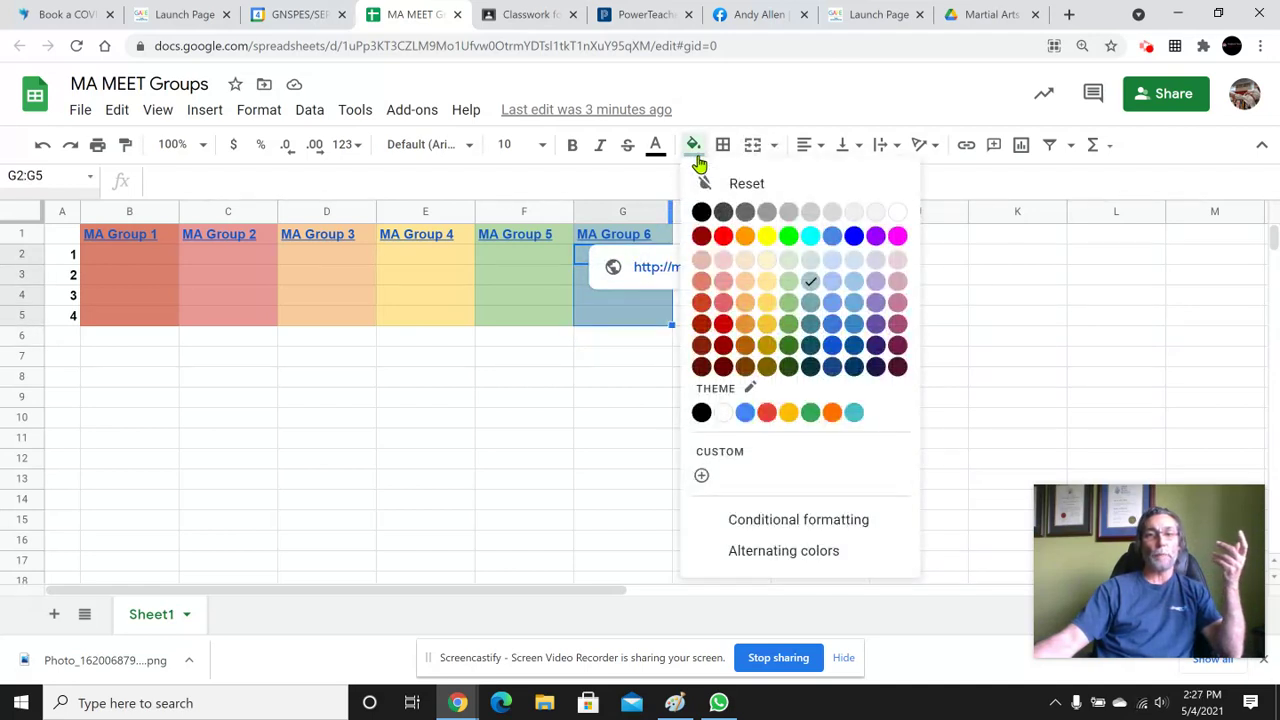
pyautogui.click(799, 269)
pyautogui.click(1085, 302)
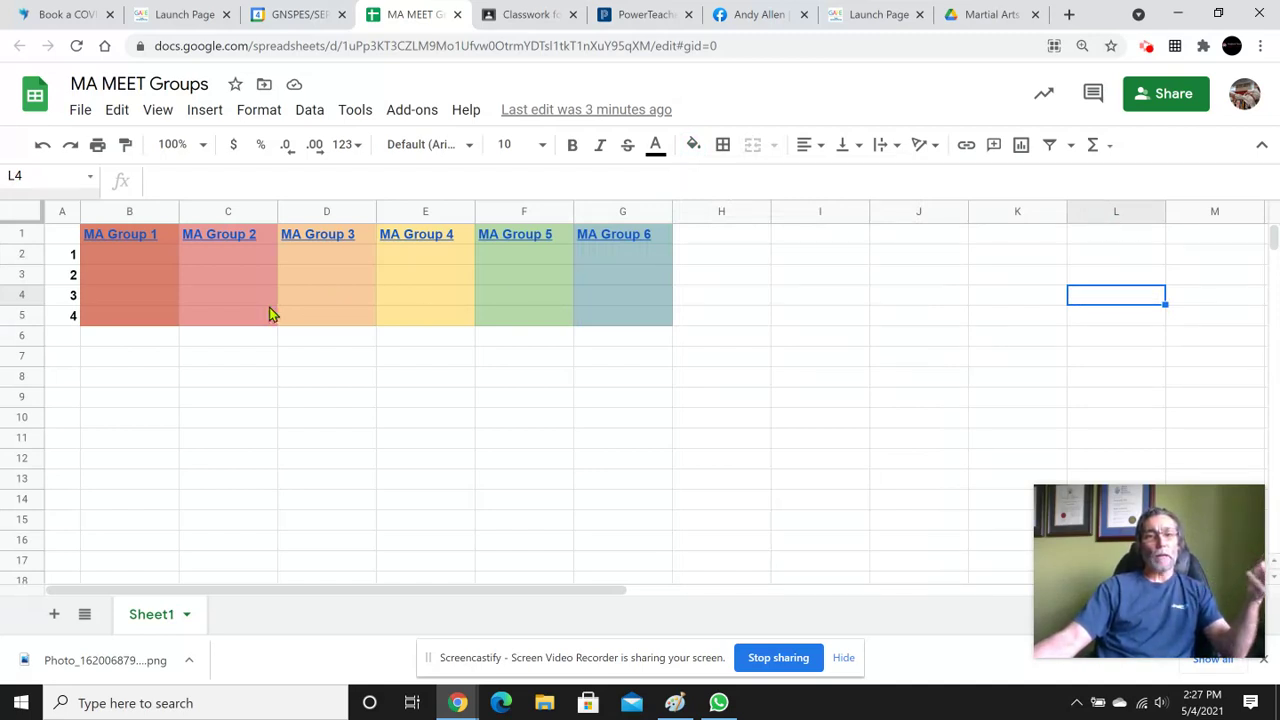
pyautogui.moveTo(126, 340); pyautogui.dragTo(129, 568)
pyautogui.moveTo(229, 348); pyautogui.dragTo(225, 530)
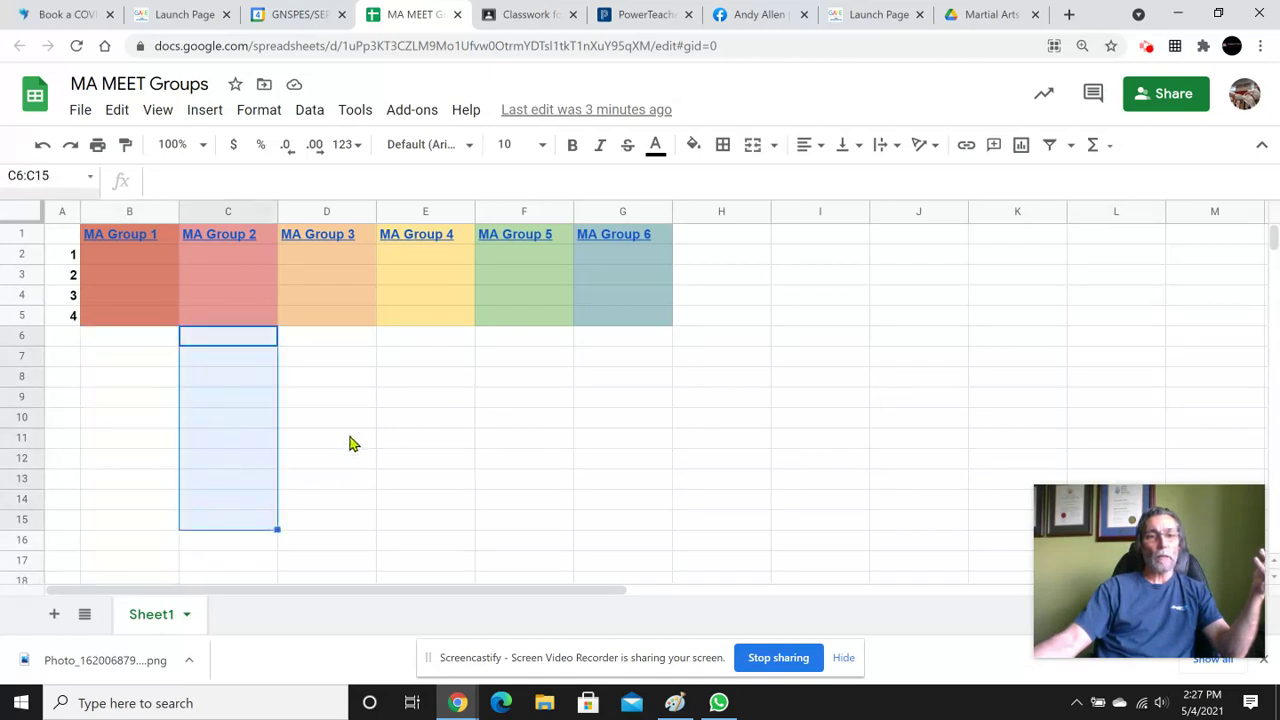
pyautogui.click(351, 443)
pyautogui.click(217, 343)
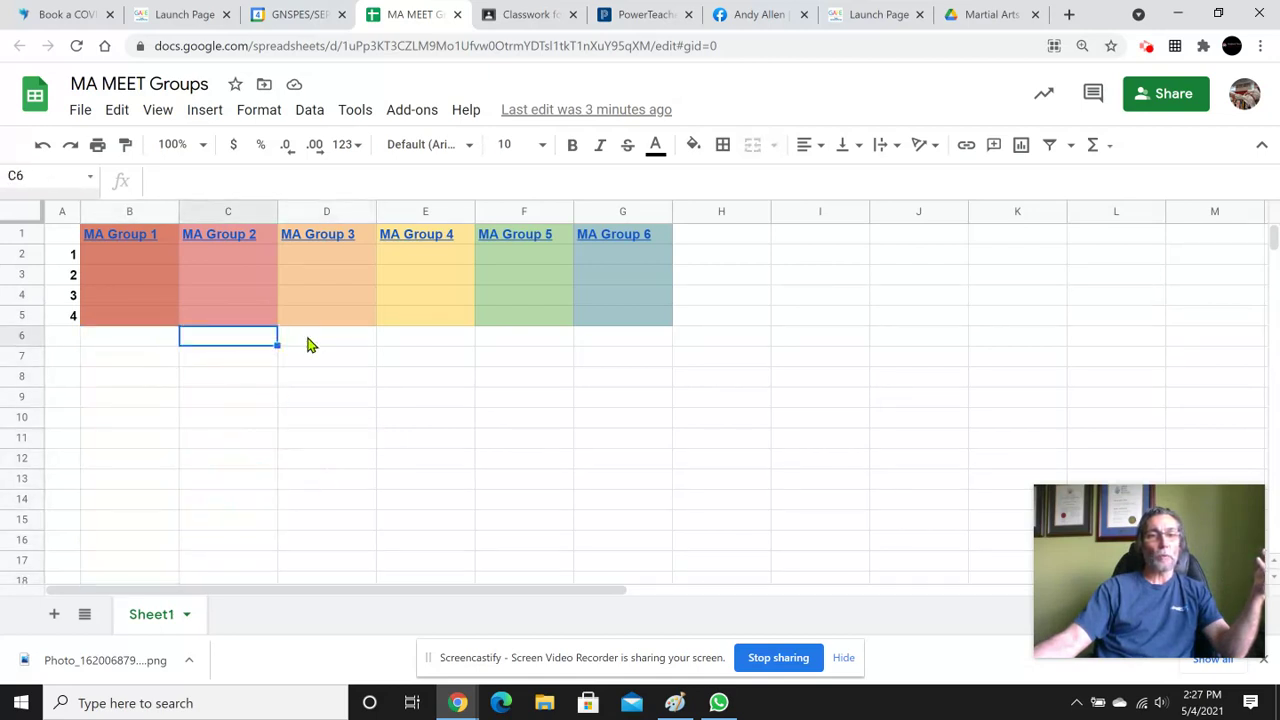
pyautogui.click(340, 347)
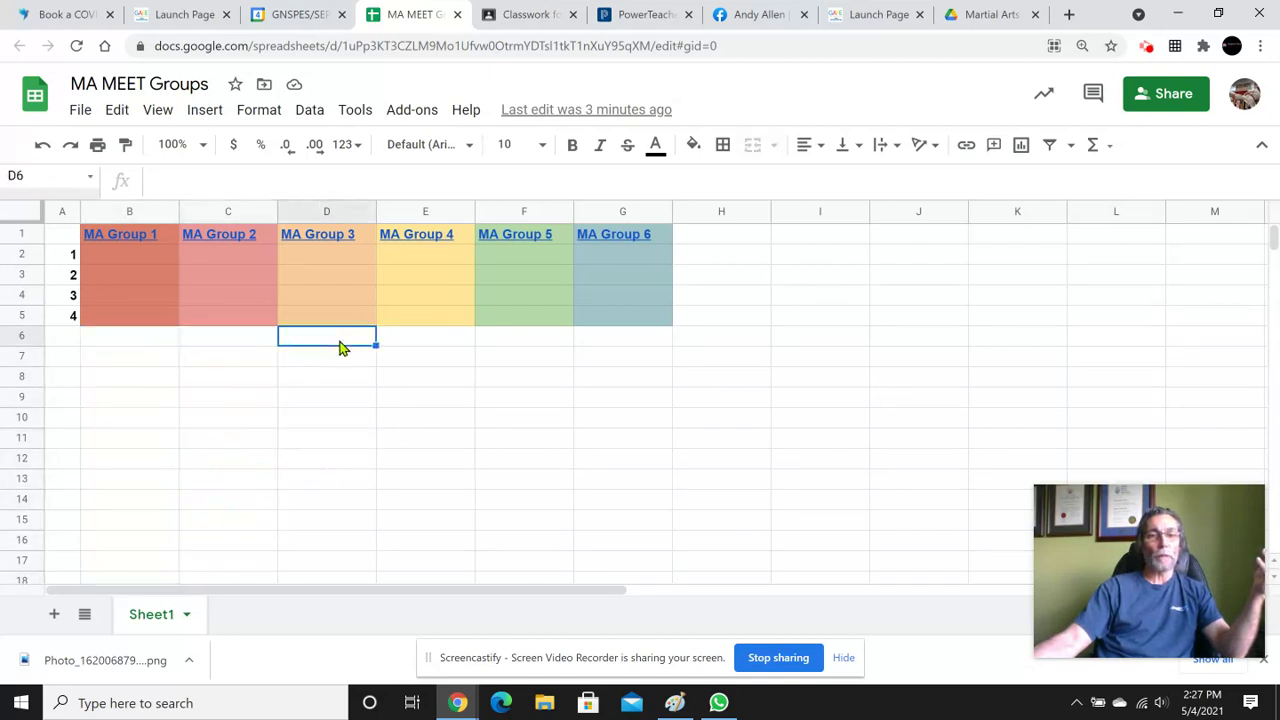
pyautogui.click(716, 397)
pyautogui.moveTo(140, 346); pyautogui.dragTo(597, 451)
pyautogui.click(897, 399)
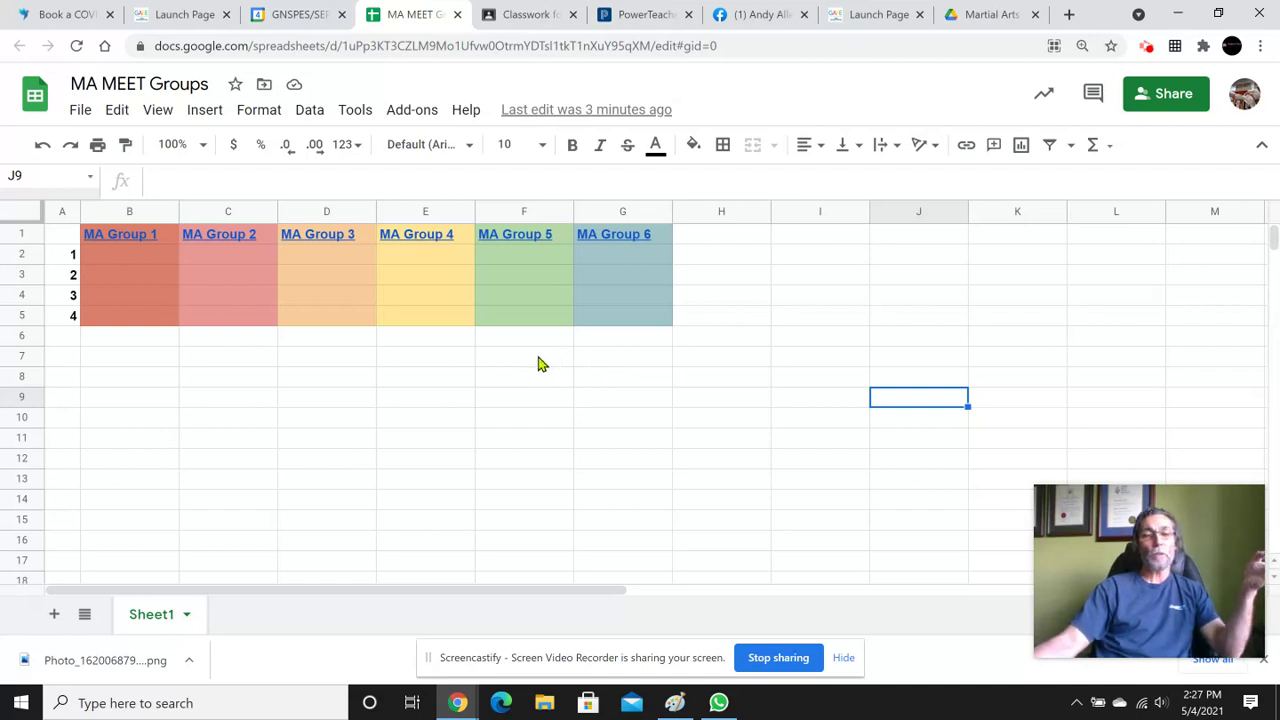
# Start a new protection rule in the spreadsheet that applies to the whole of Sheet1
pyautogui.rightClick(461, 364)
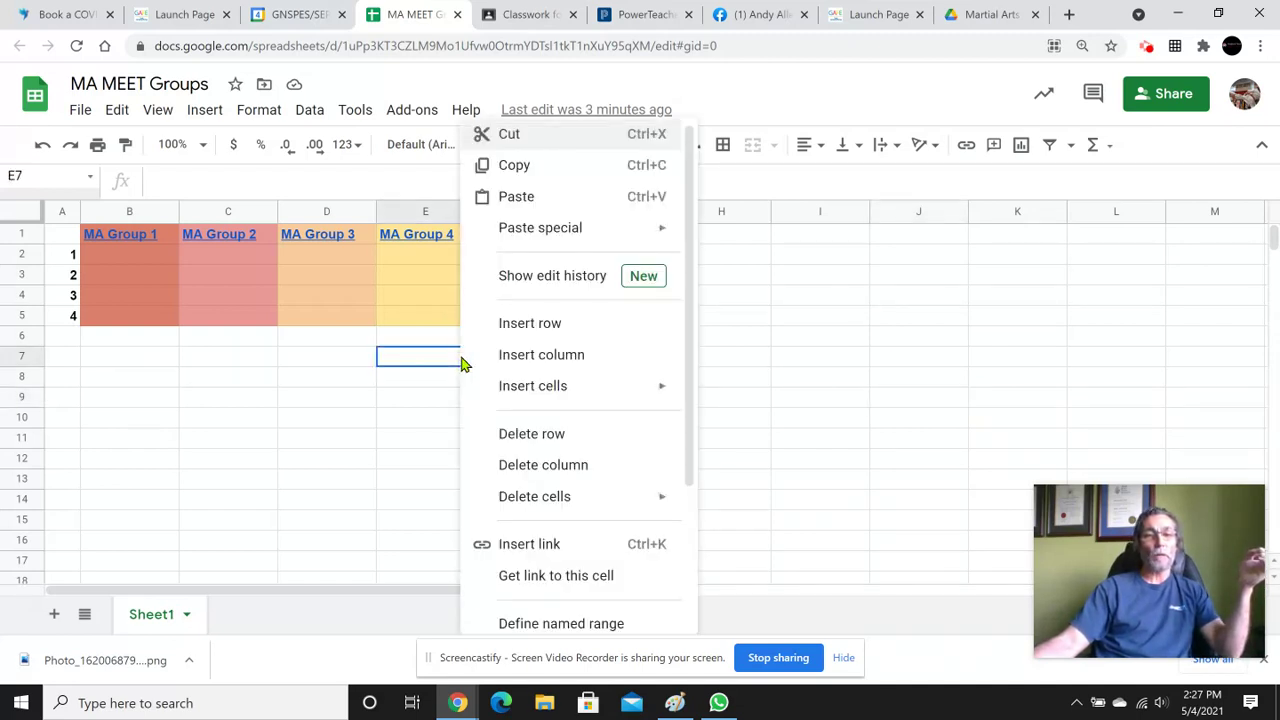
pyautogui.scroll(-2, 564, 413)
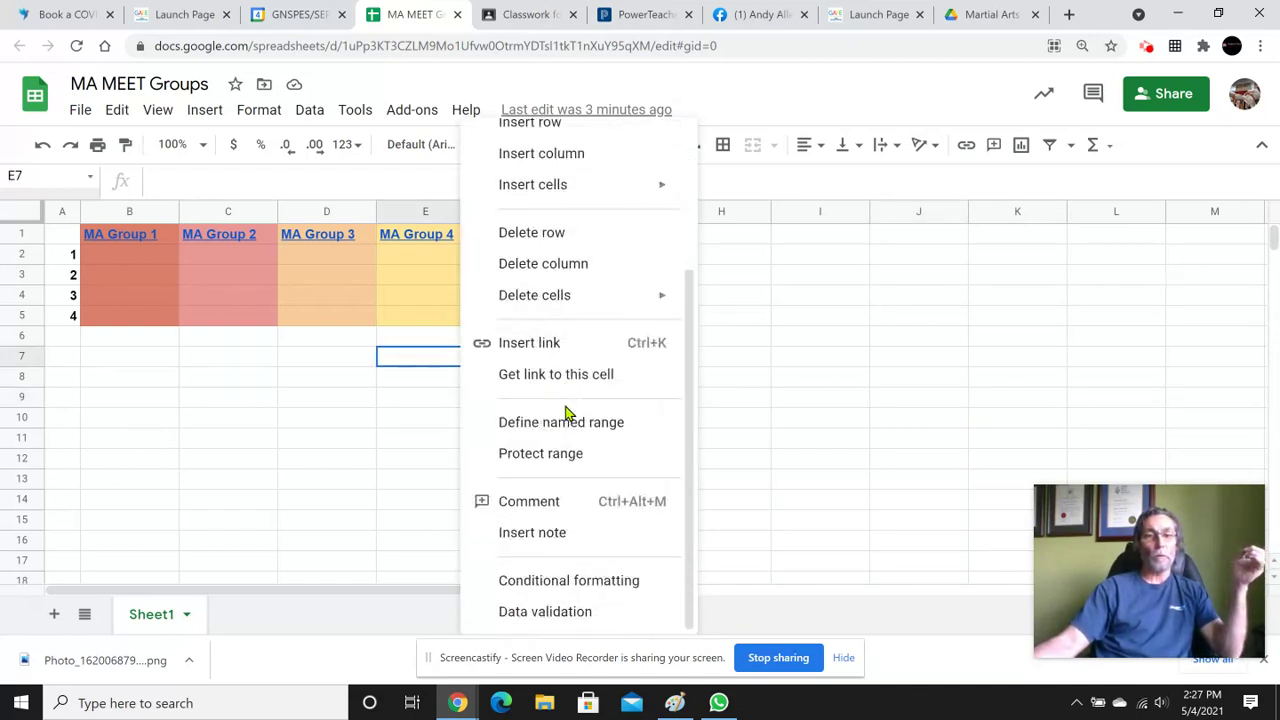
pyautogui.click(564, 458)
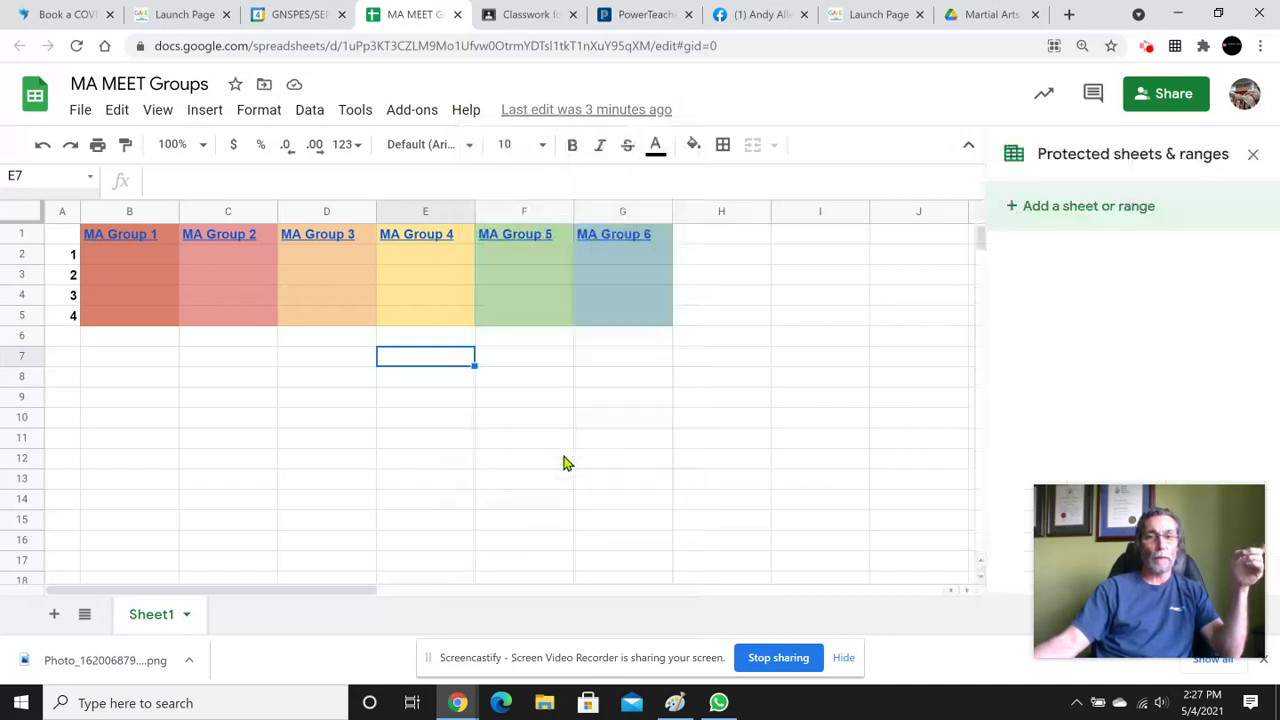
pyautogui.click(1095, 208)
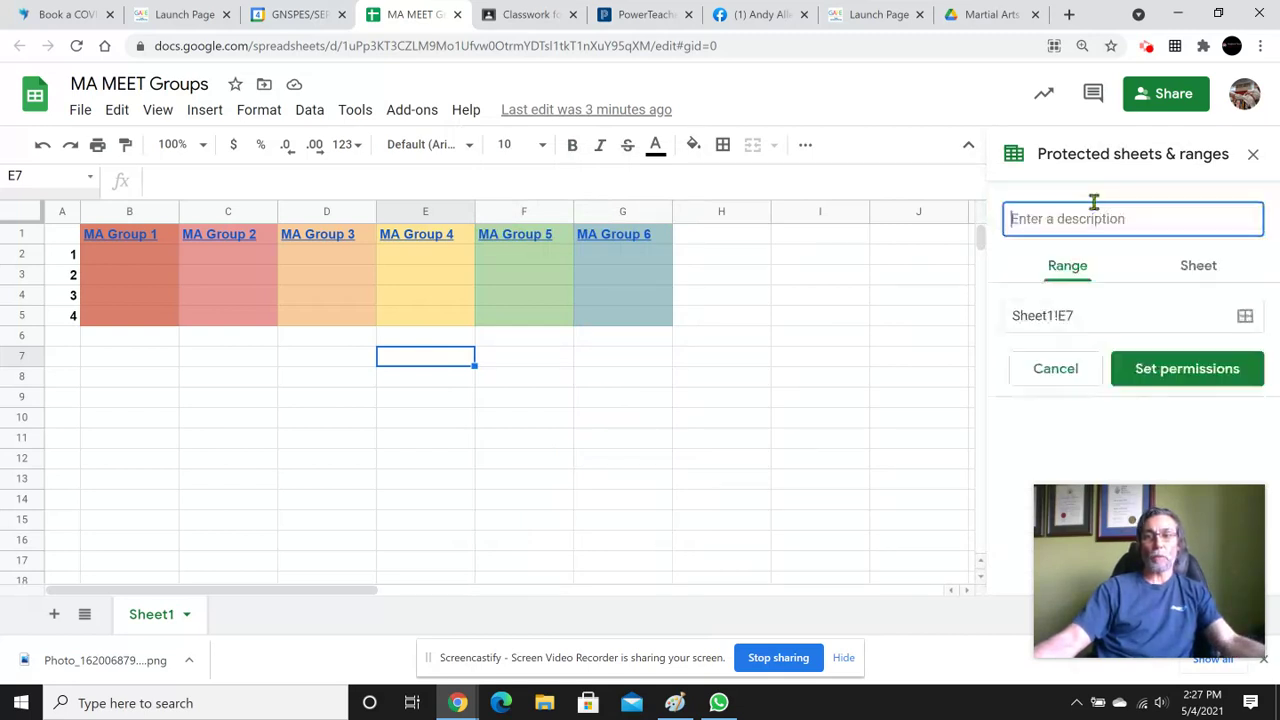
pyautogui.click(1188, 271)
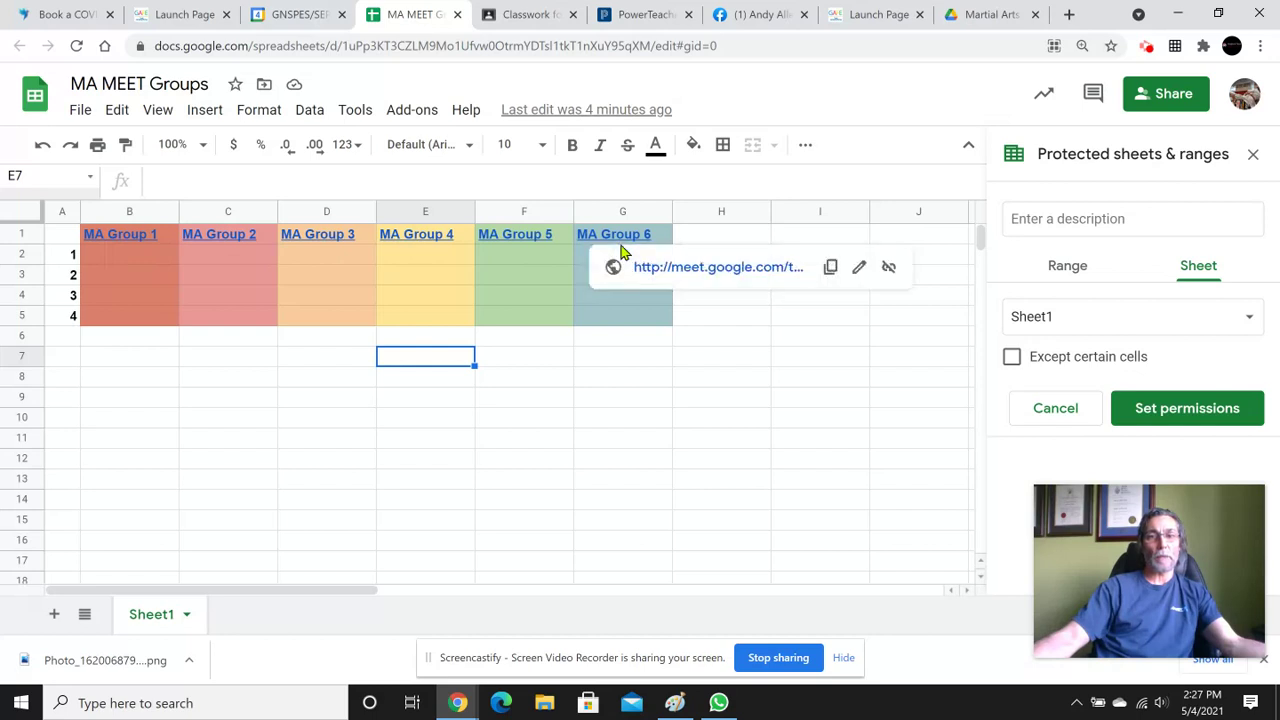
# Exempt the coloured group sign-up cells B2:G5 from the sheet protection
pyautogui.click(1012, 358)
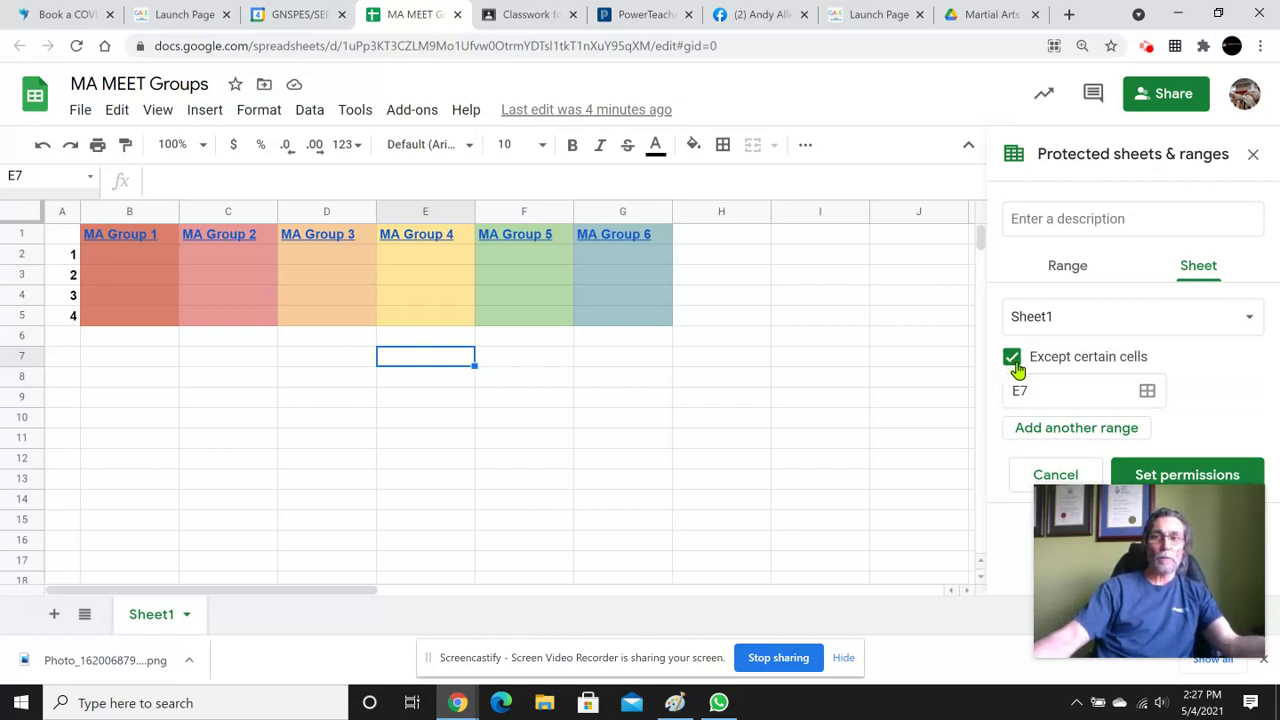
pyautogui.click(1149, 393)
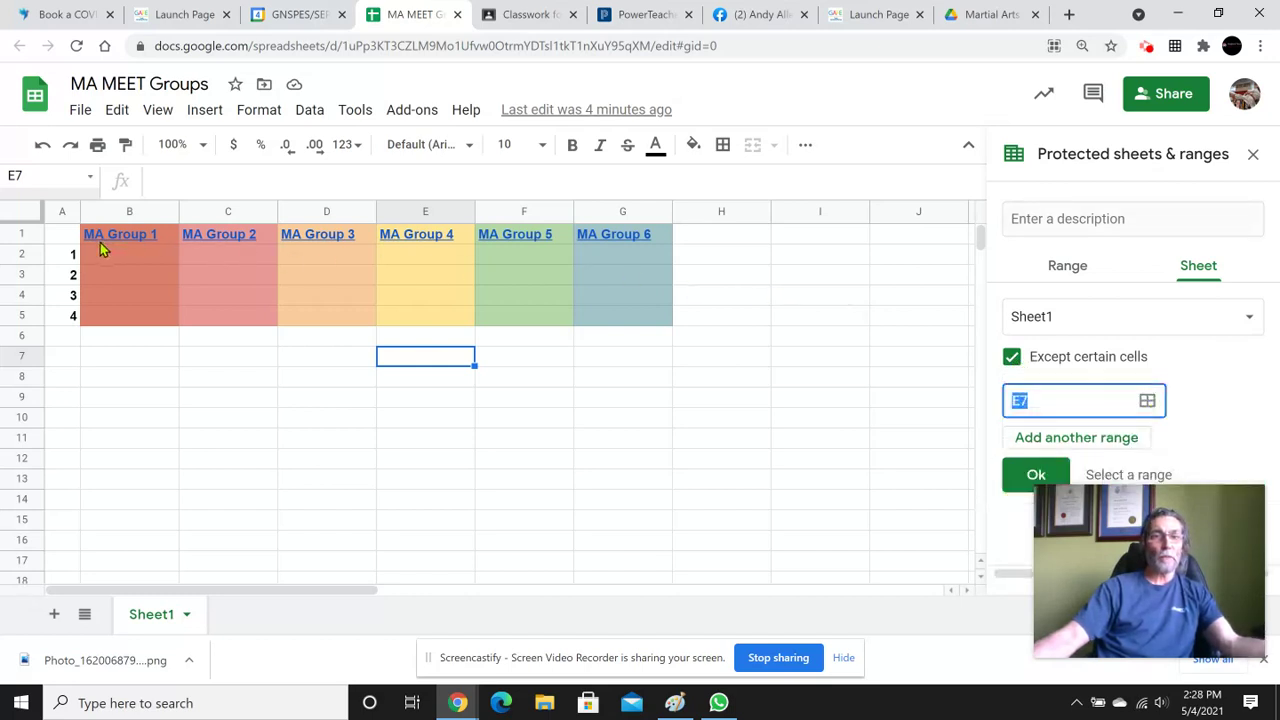
pyautogui.moveTo(117, 257); pyautogui.dragTo(600, 322)
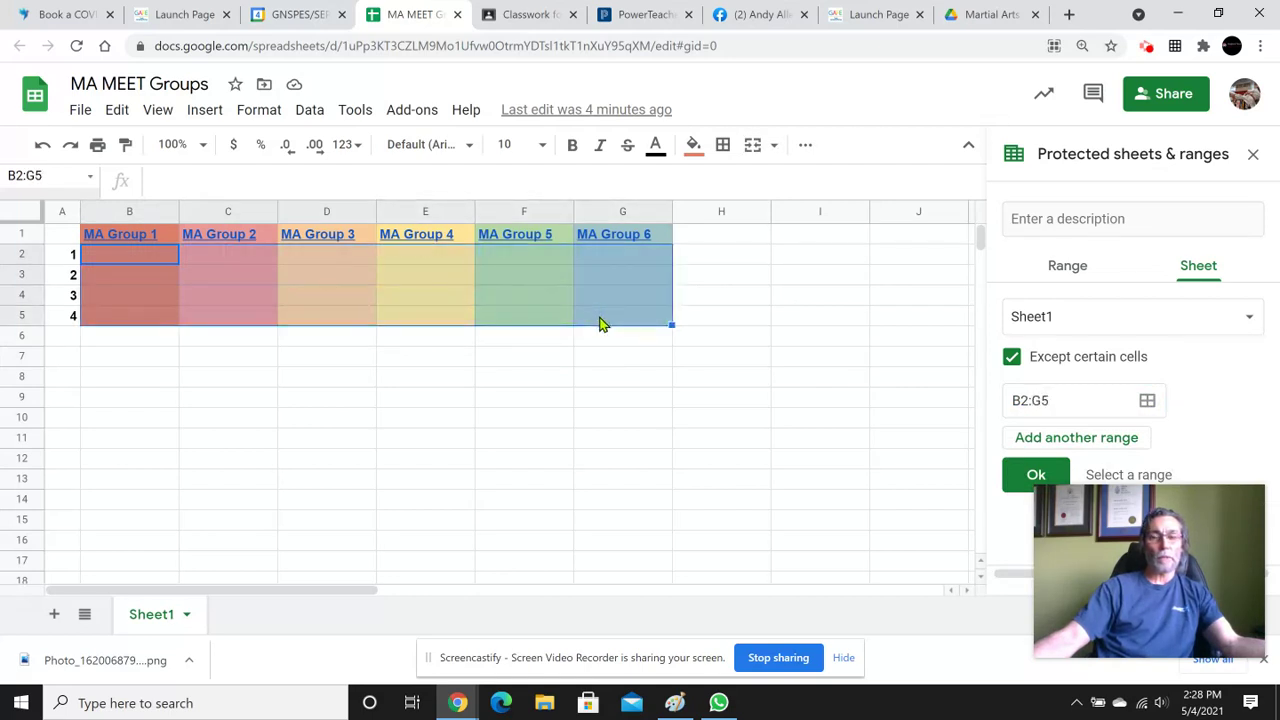
pyautogui.click(1036, 476)
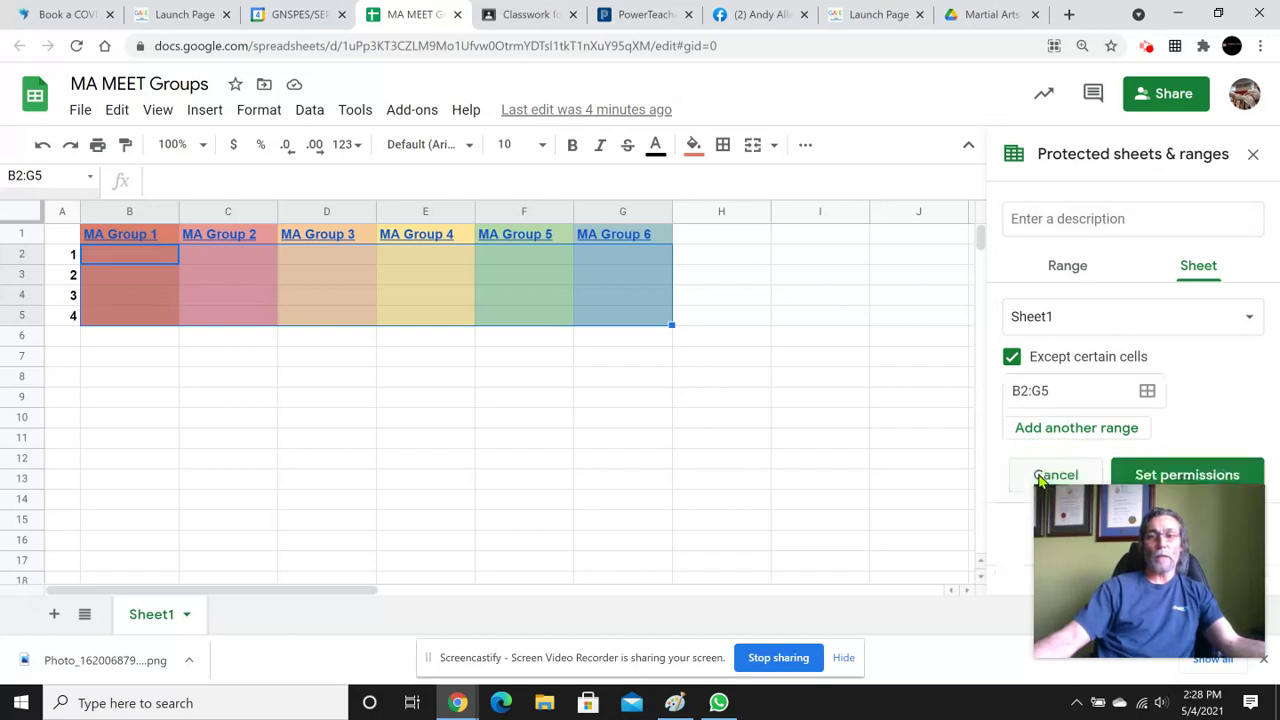
# Switch to Google Classroom and create a classwork material titled "MA Groups"
pyautogui.click(518, 16)
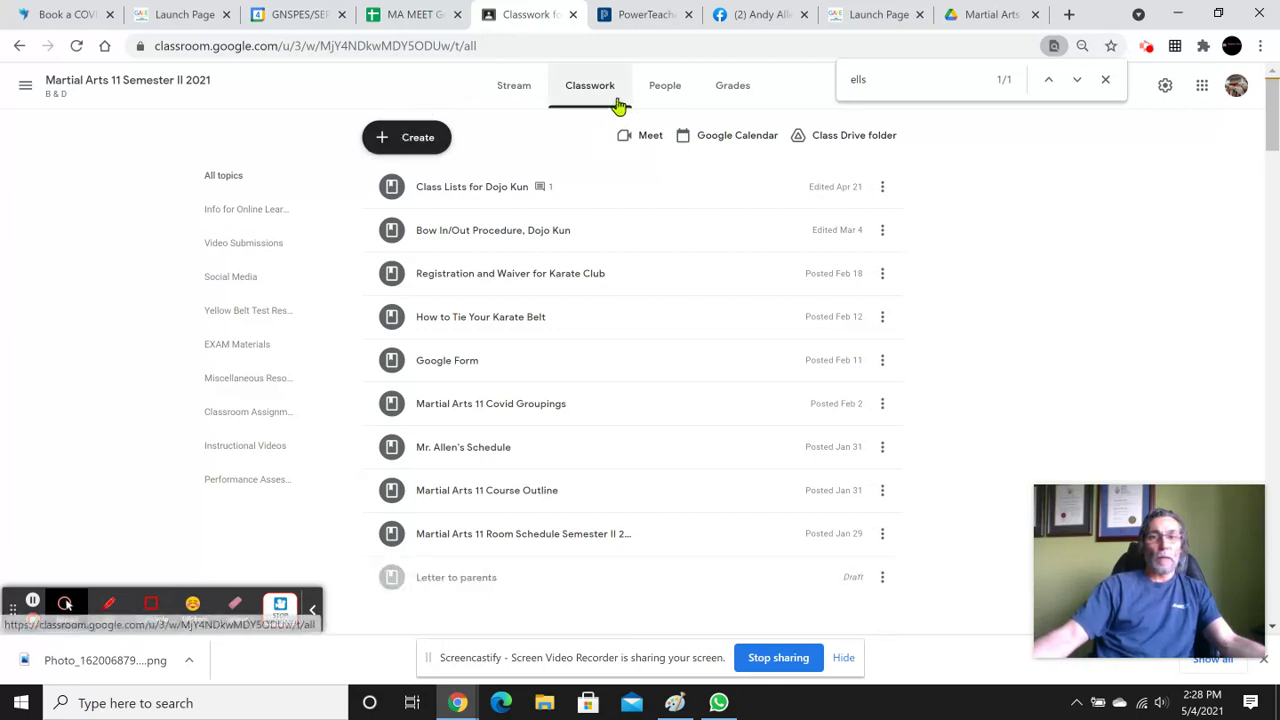
pyautogui.click(413, 145)
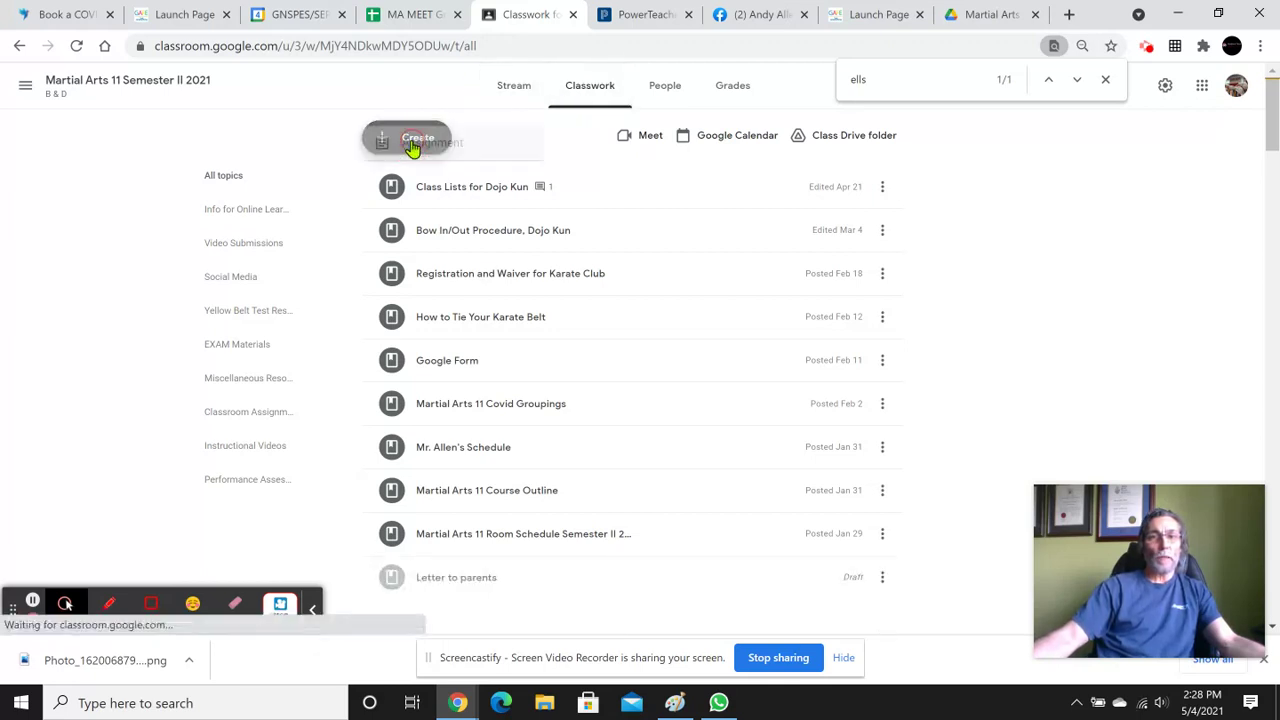
pyautogui.click(424, 285)
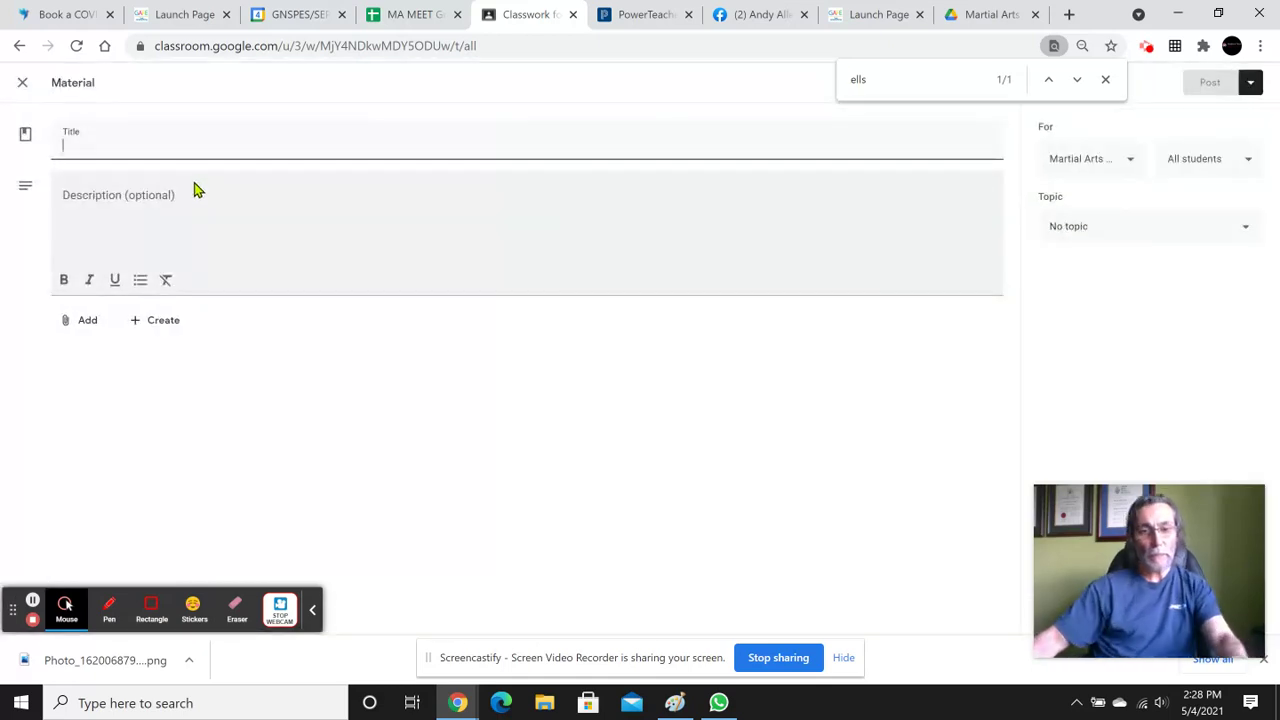
pyautogui.write('MA Groups')
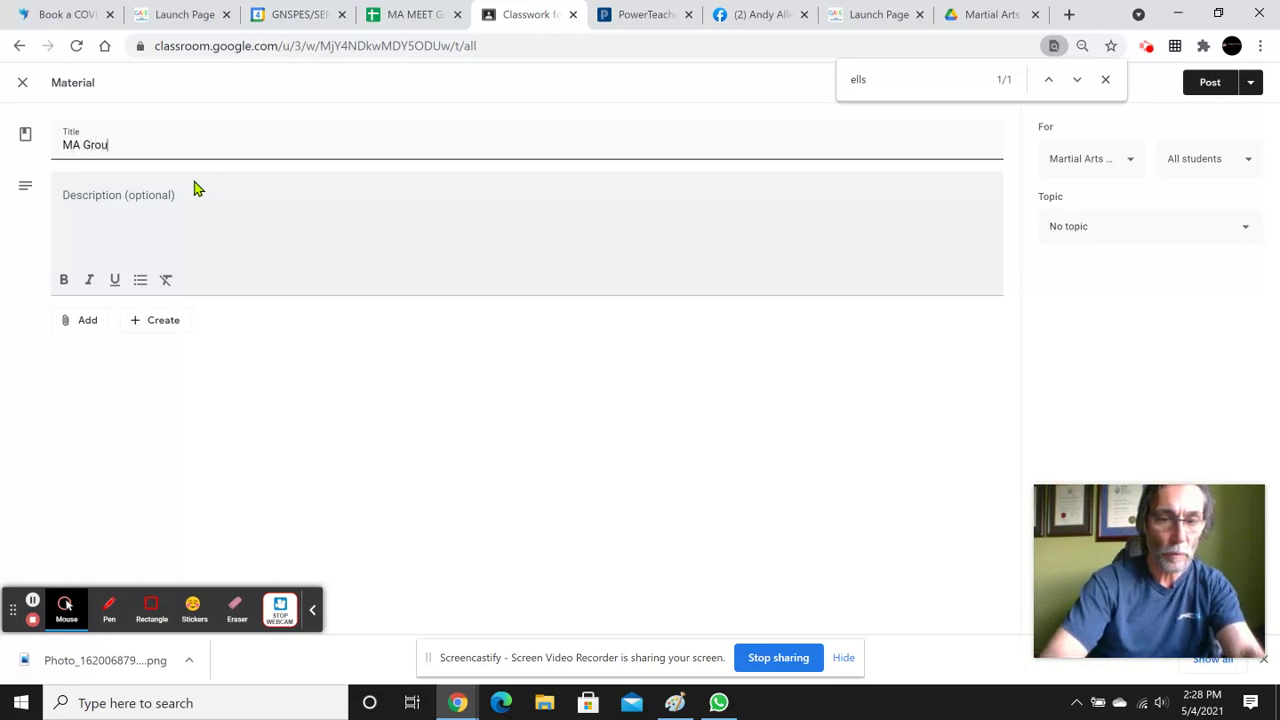
# Attach the MA MEET Groups spreadsheet from Google Drive to the material
pyautogui.click(85, 336)
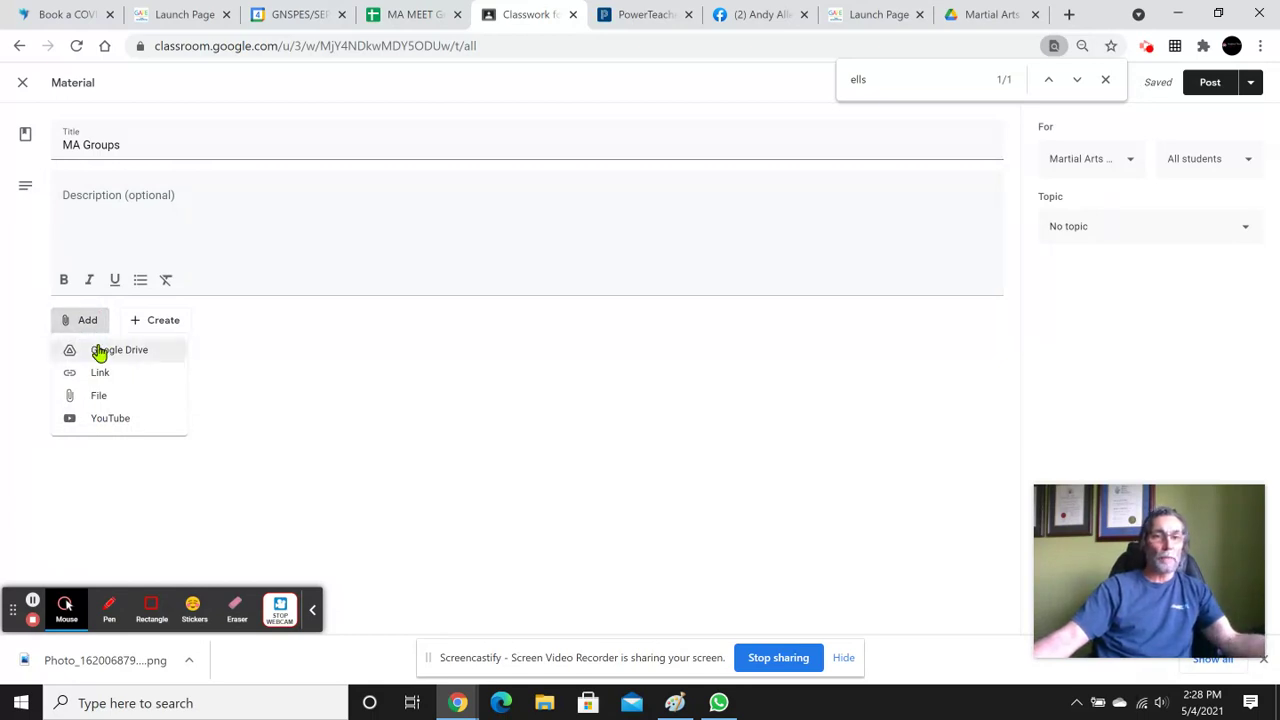
pyautogui.click(100, 352)
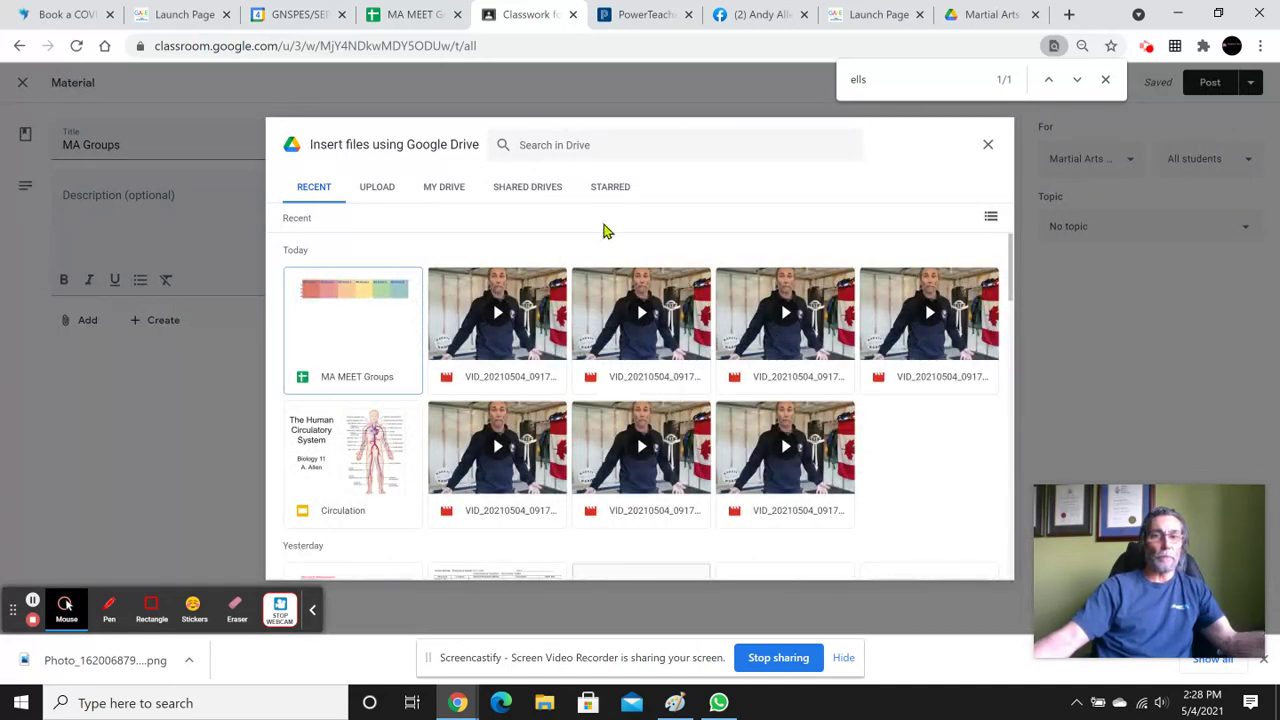
pyautogui.click(359, 325)
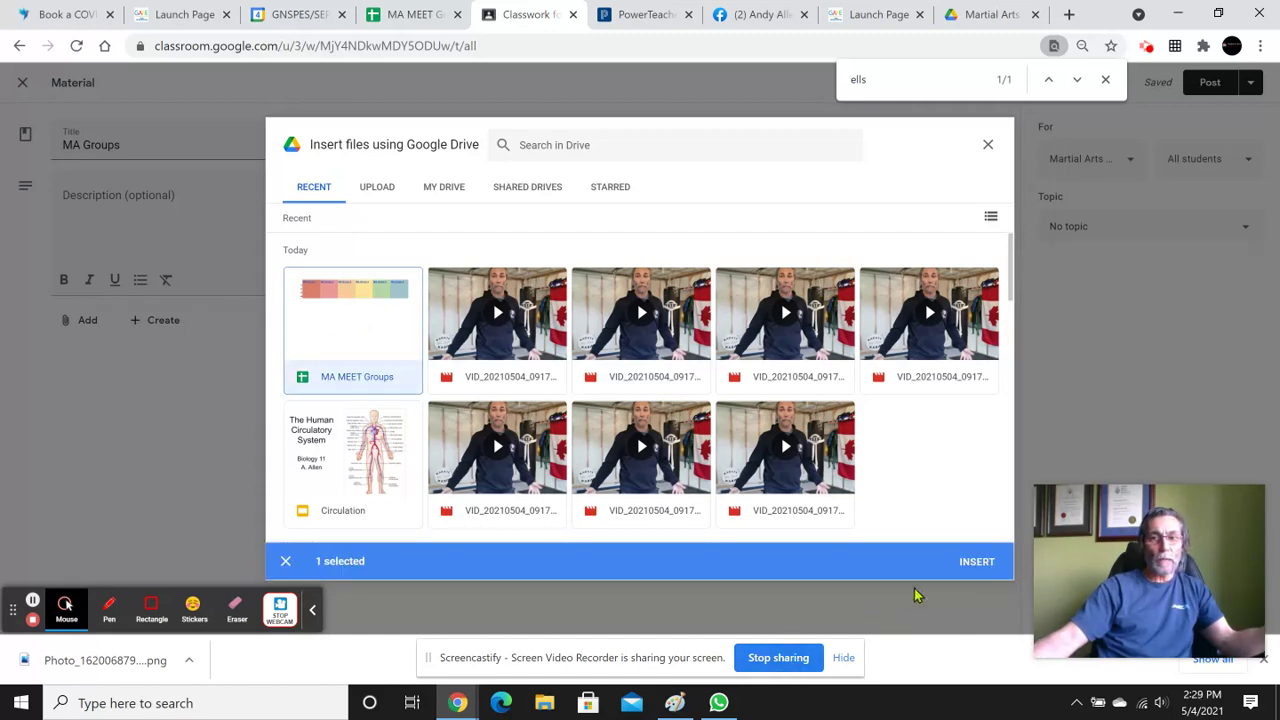
pyautogui.click(970, 562)
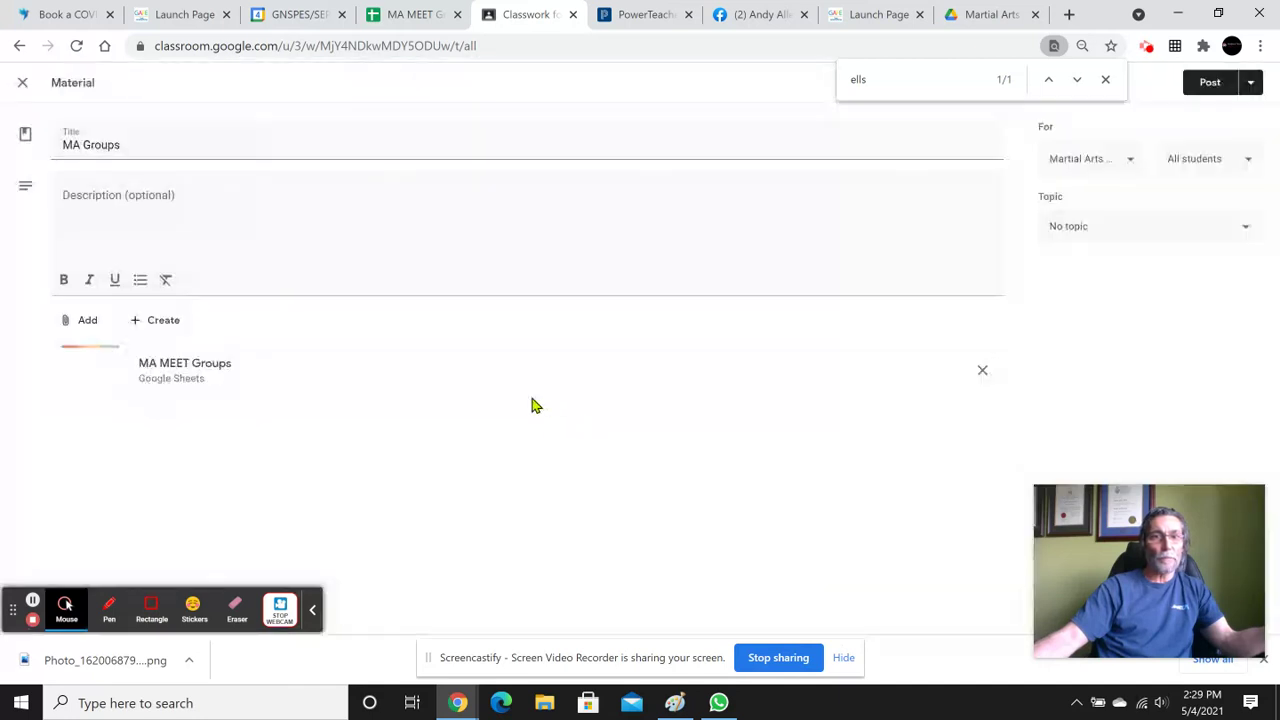
# Keep the material's topic as No topic and post it to the class
pyautogui.click(1095, 226)
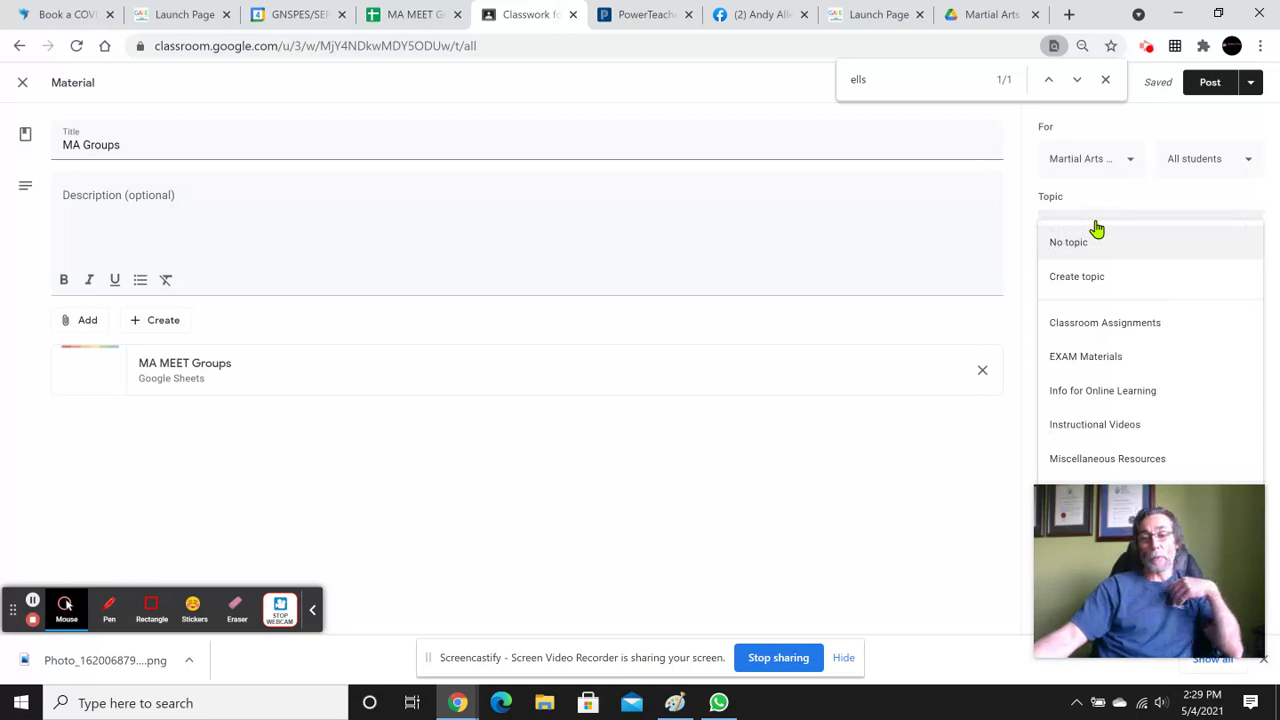
pyautogui.click(1116, 245)
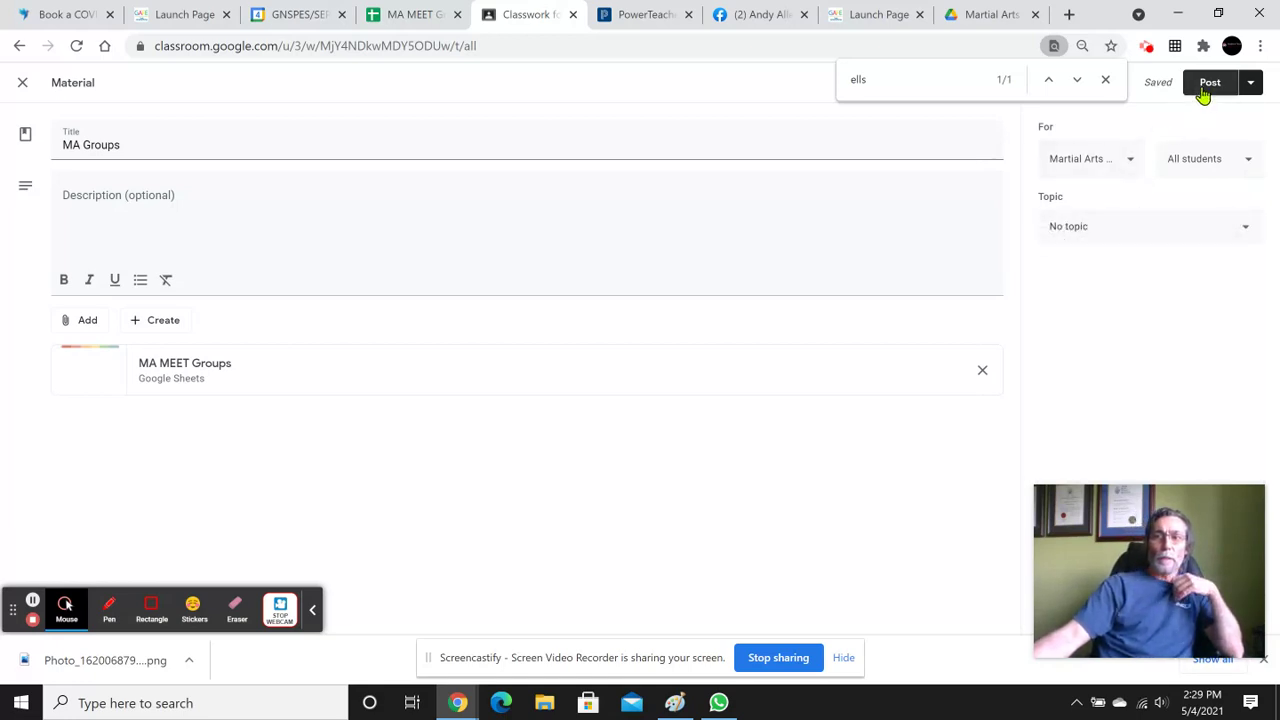
pyautogui.click(1250, 84)
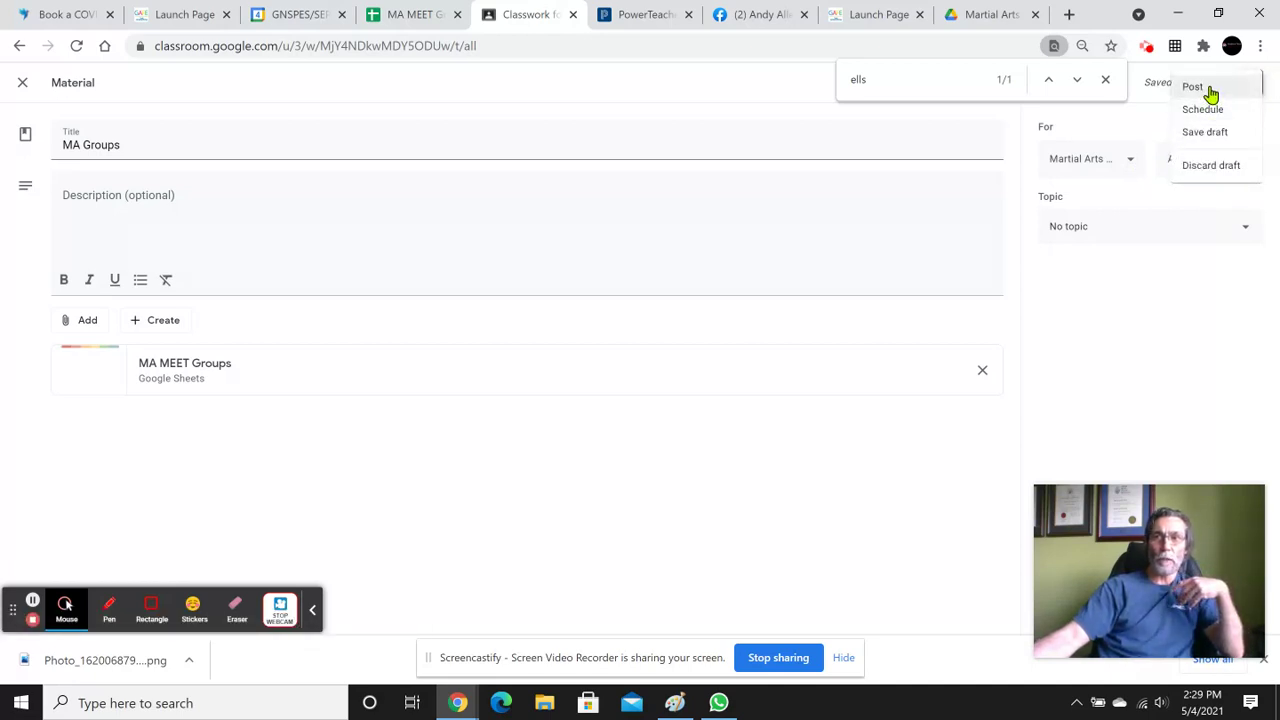
pyautogui.click(1208, 88)
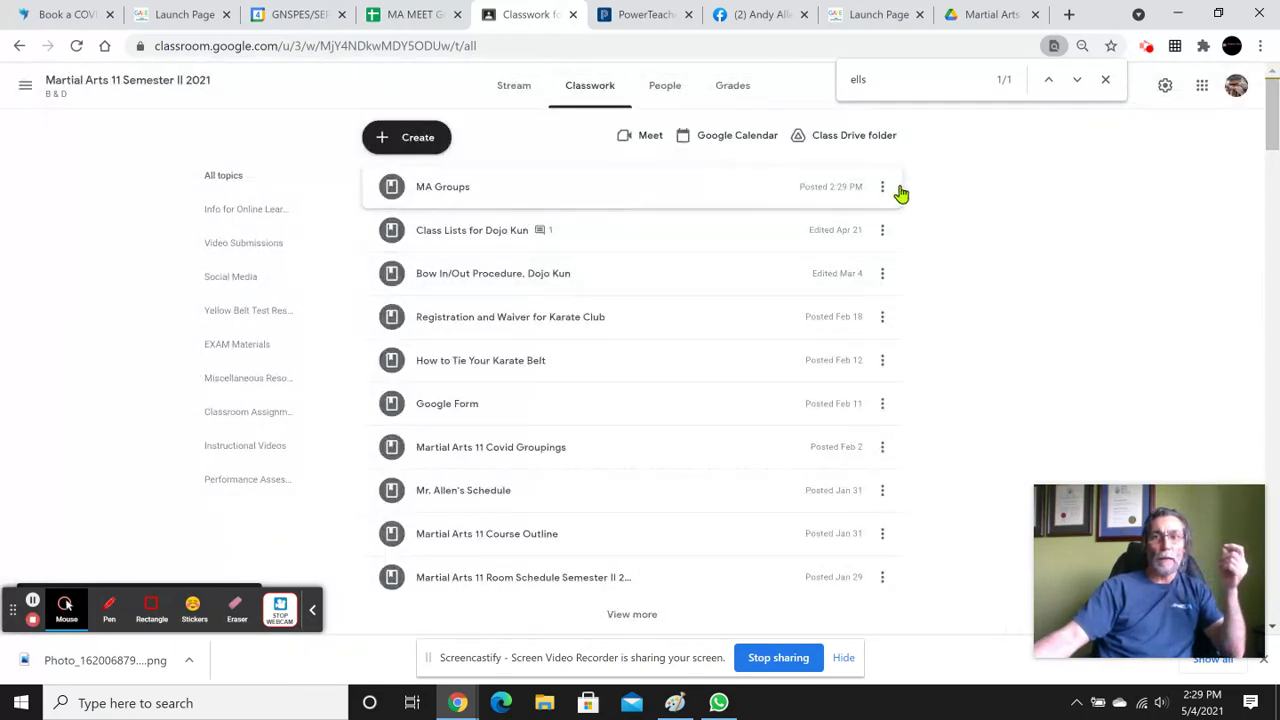
# Return to the MA MEET Groups spreadsheet and save its sharing with the Martial Arts 11 Semester II 2021 B & D class group as Editor
pyautogui.click(405, 14)
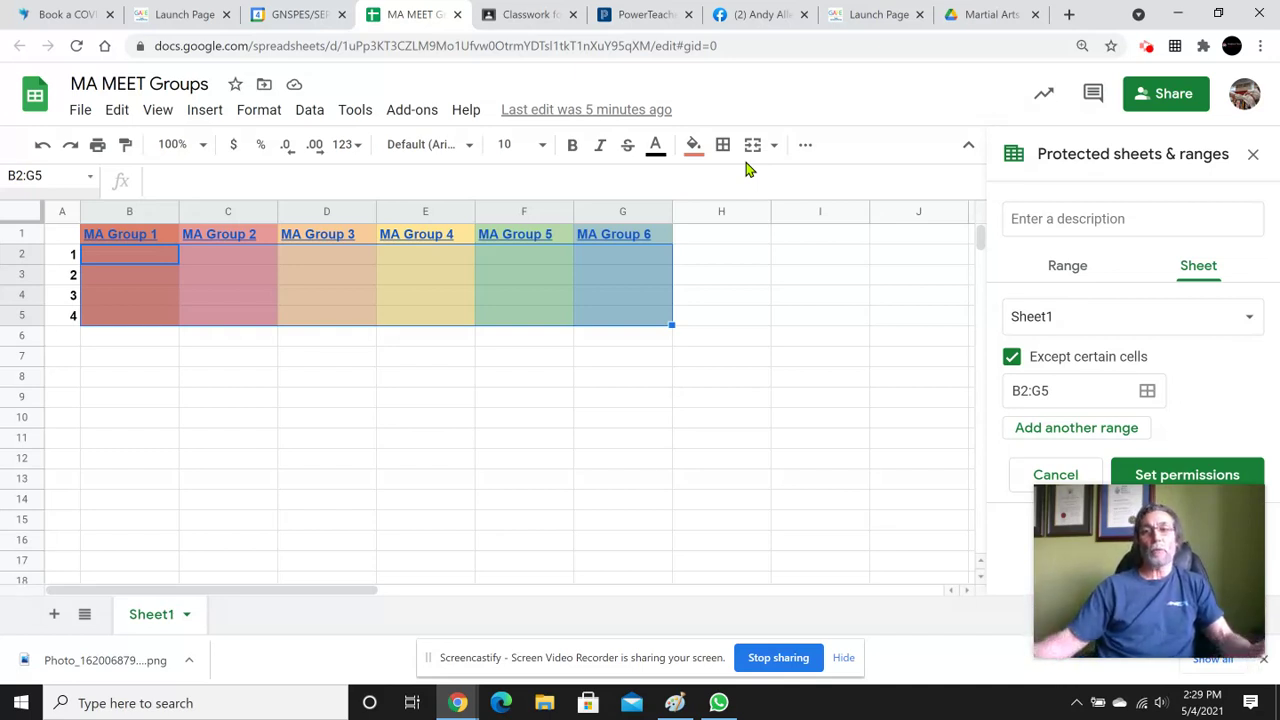
pyautogui.click(1165, 93)
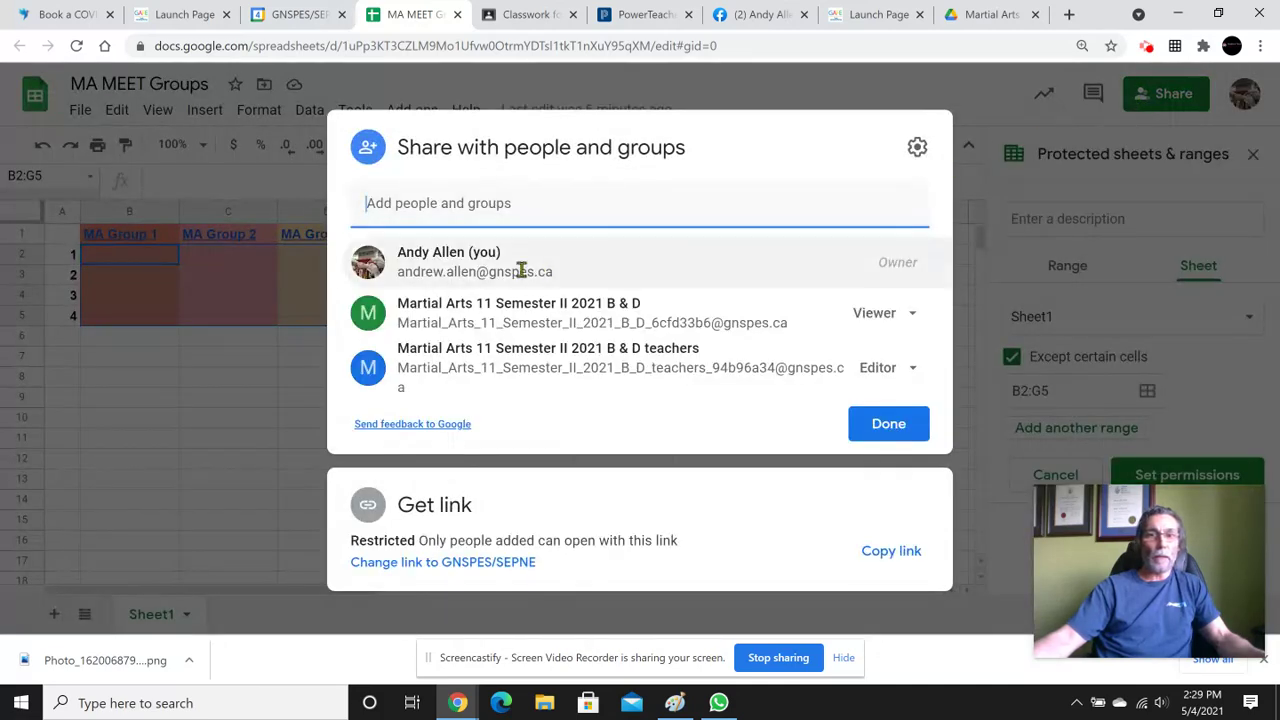
pyautogui.moveTo(513, 369)
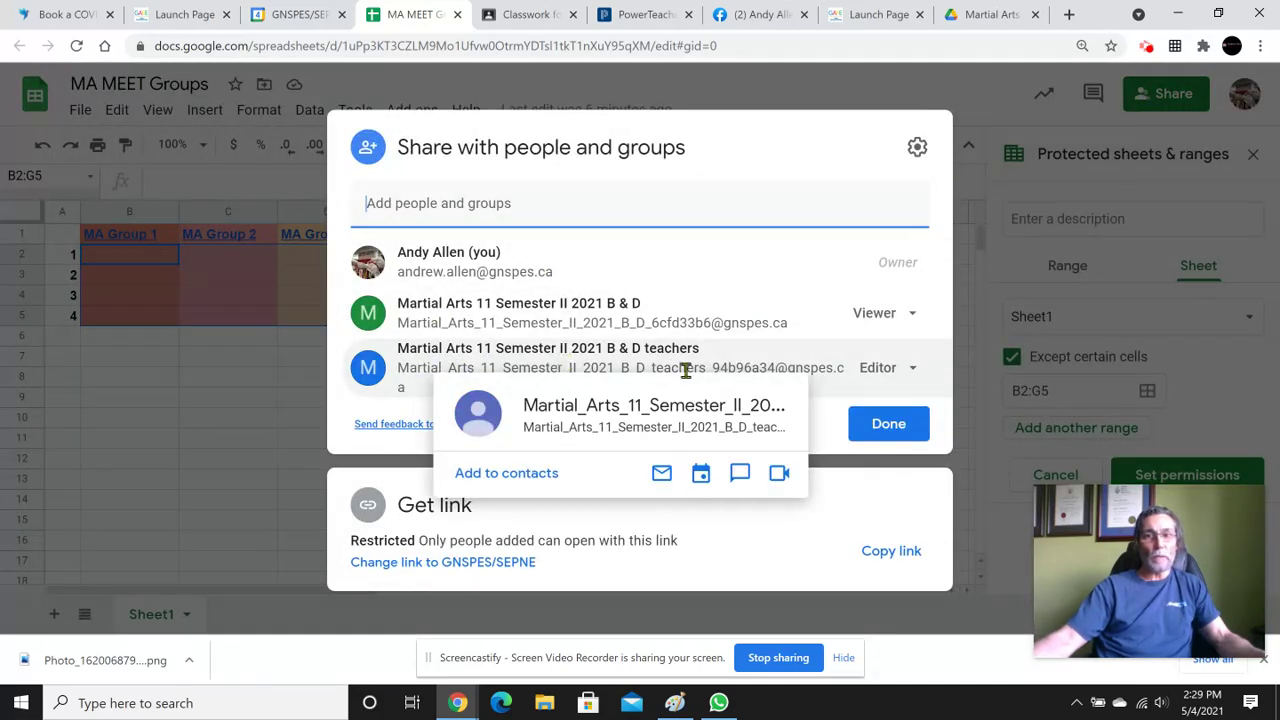
pyautogui.moveTo(430, 303)
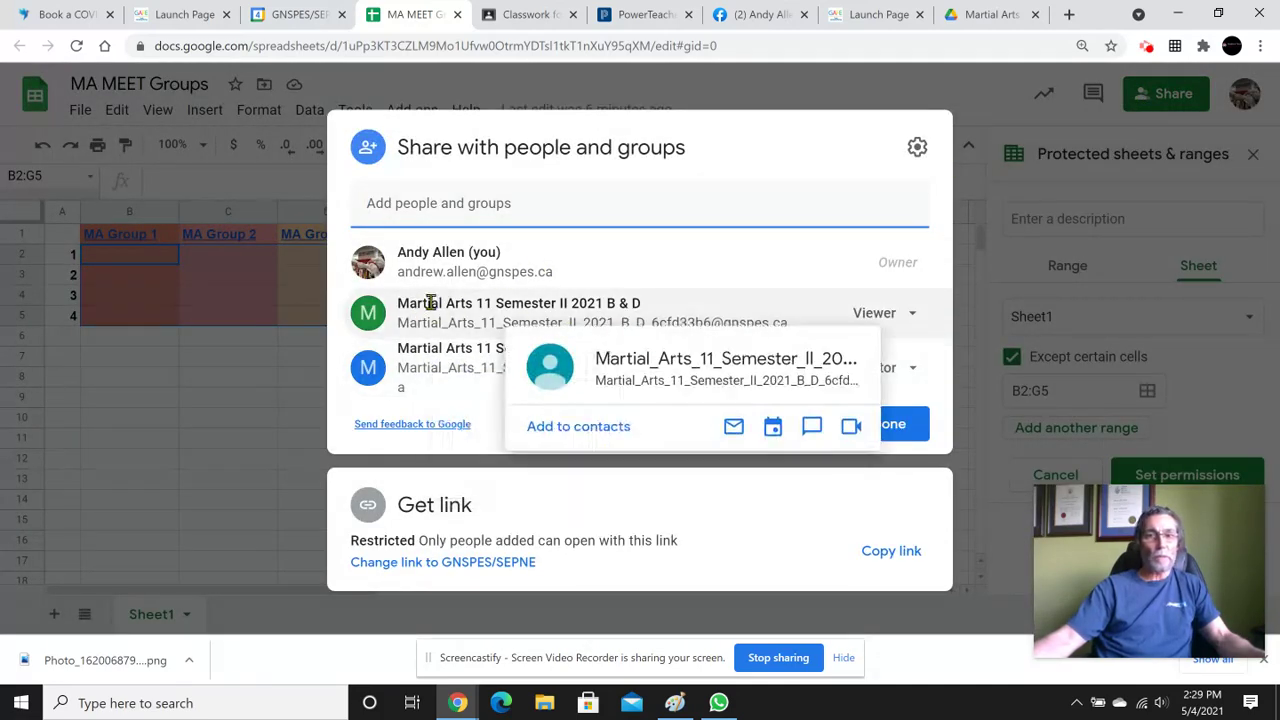
pyautogui.click(909, 320)
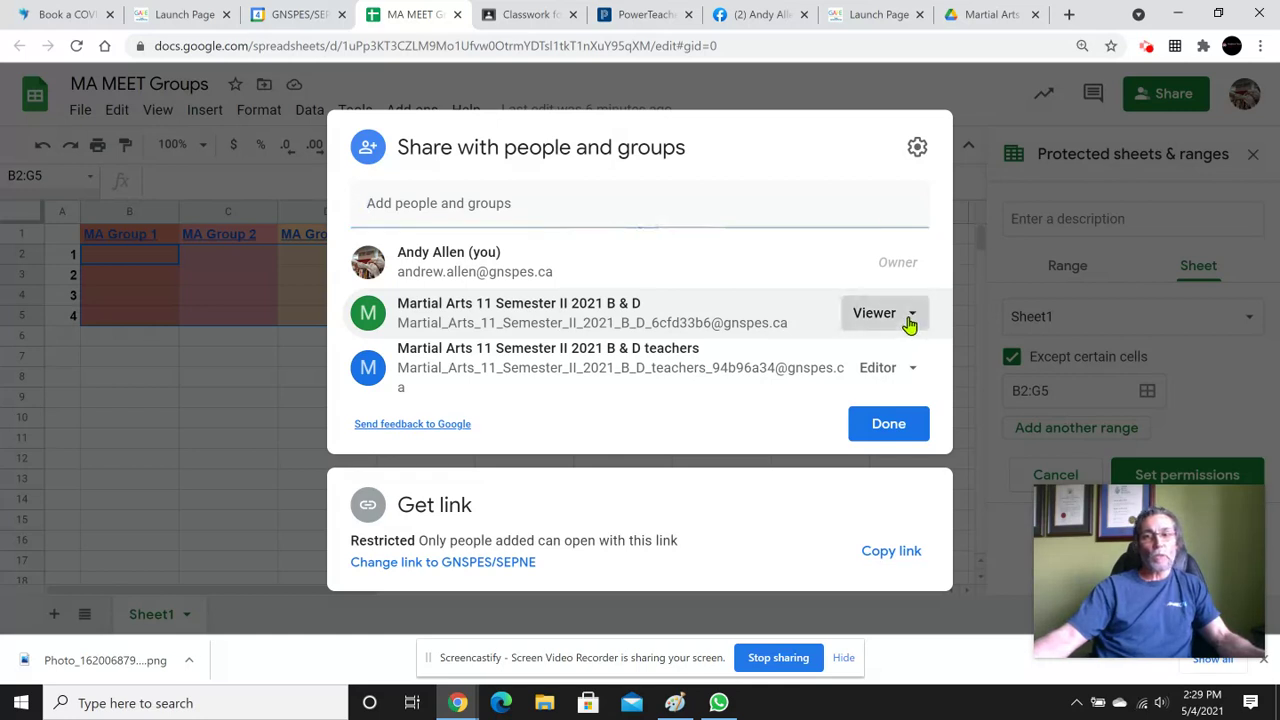
pyautogui.click(920, 456)
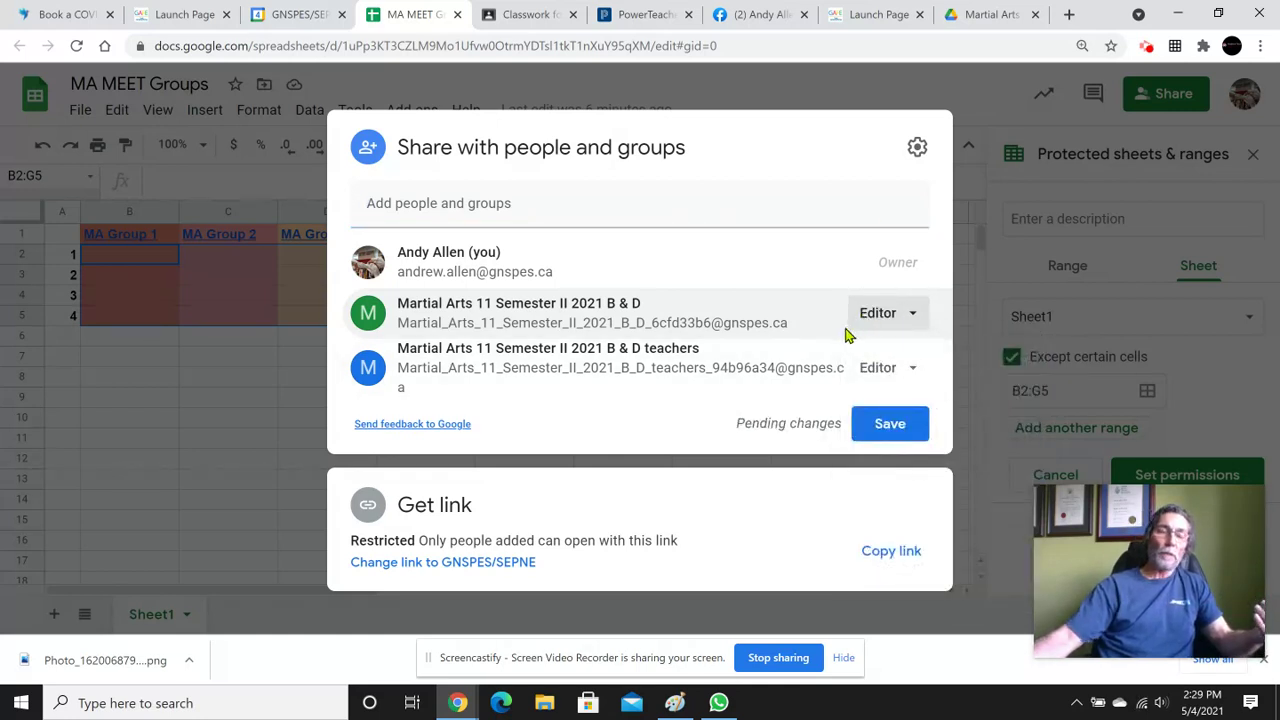
pyautogui.moveTo(846, 335)
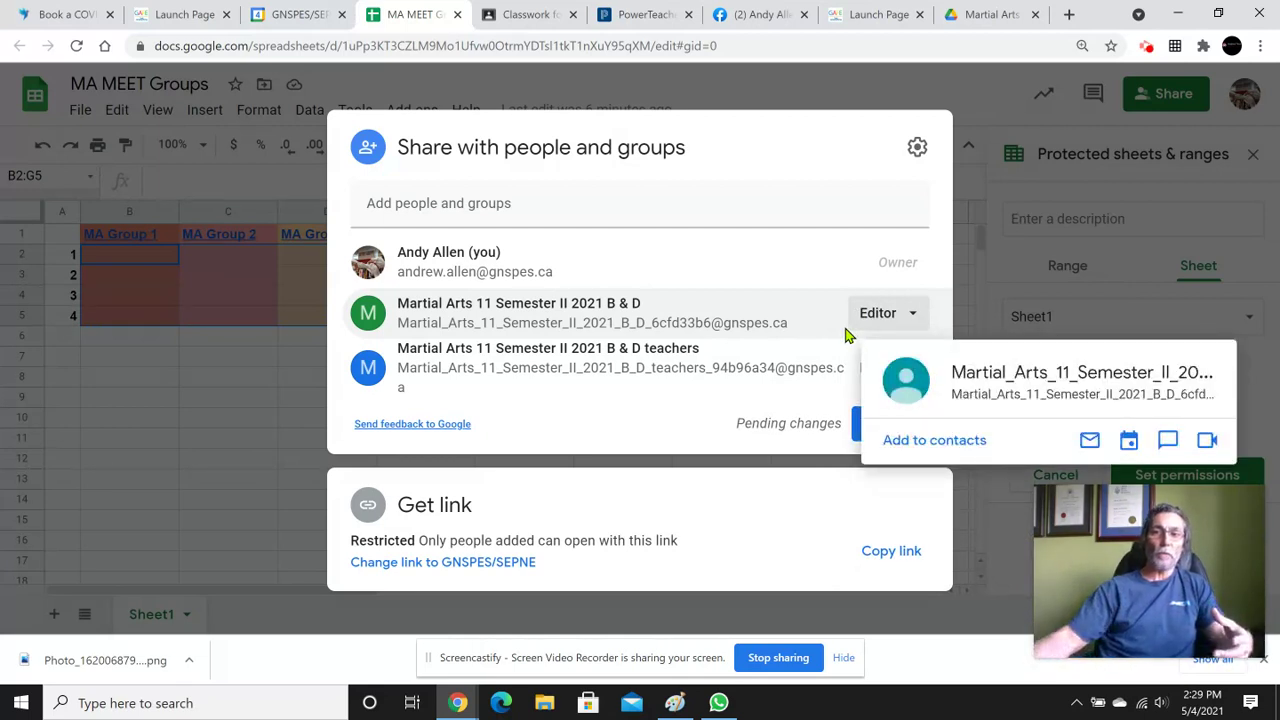
pyautogui.moveTo(691, 322)
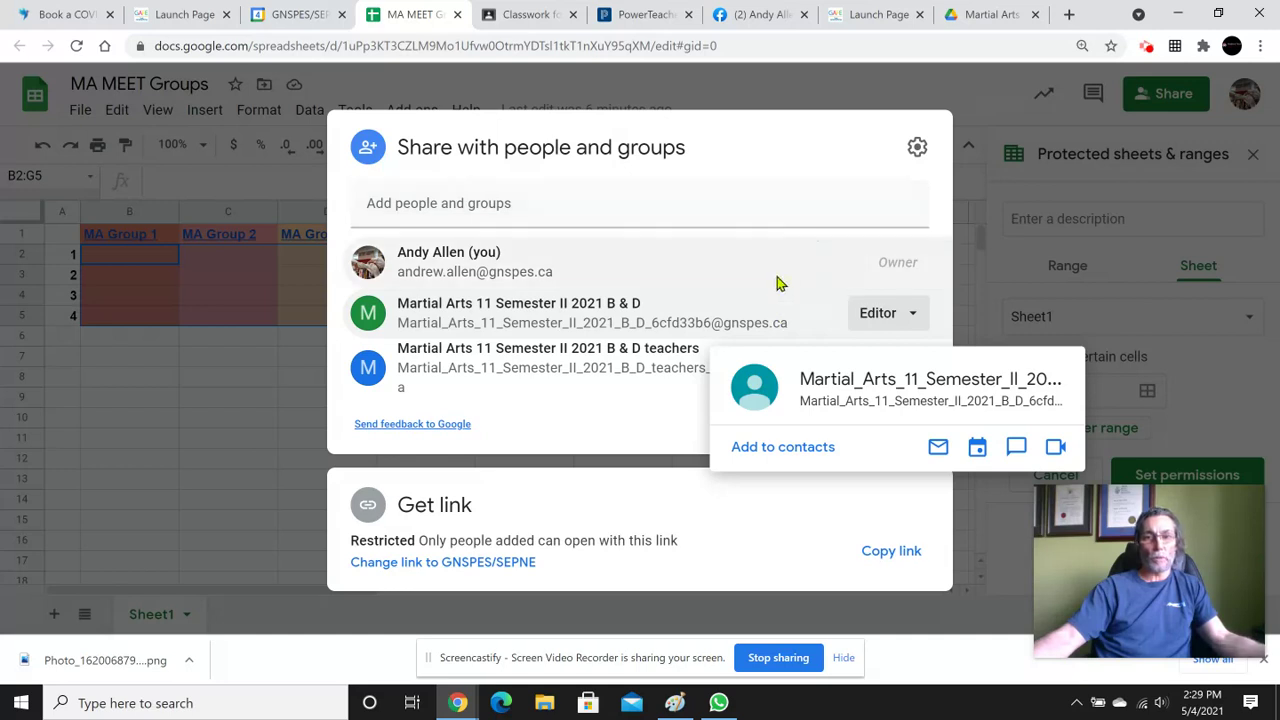
pyautogui.moveTo(650, 405)
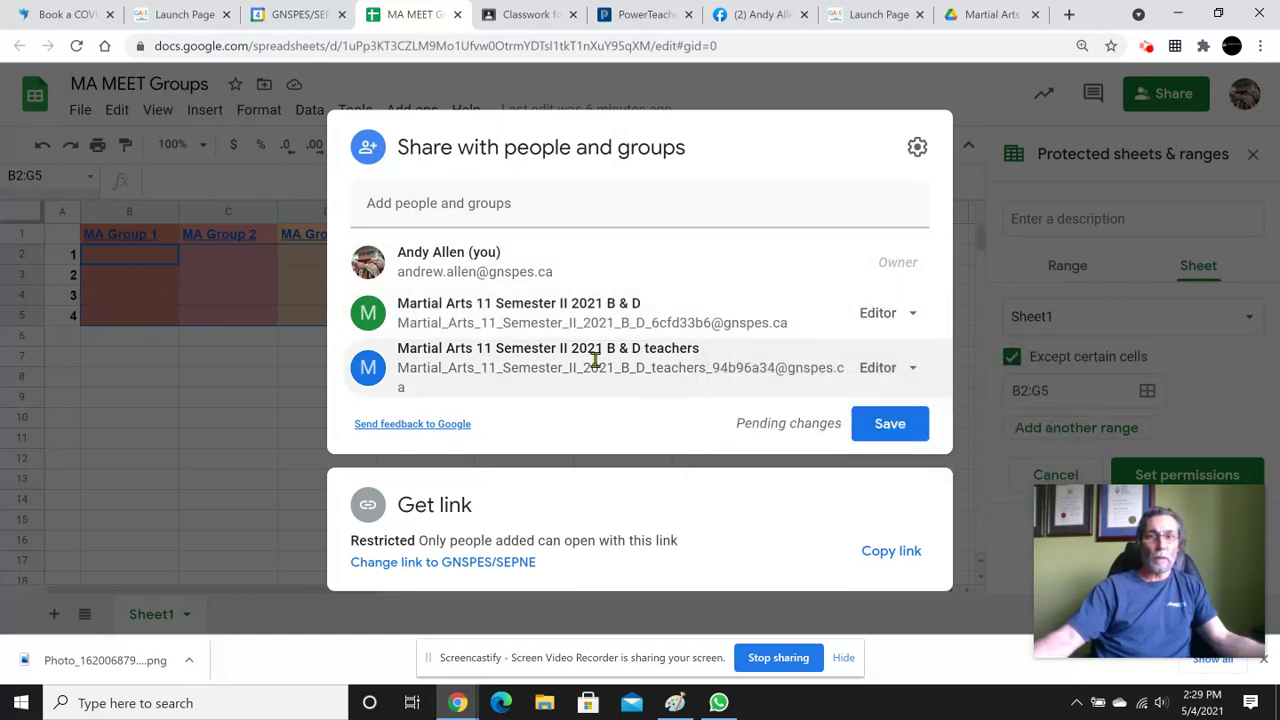
pyautogui.click(870, 430)
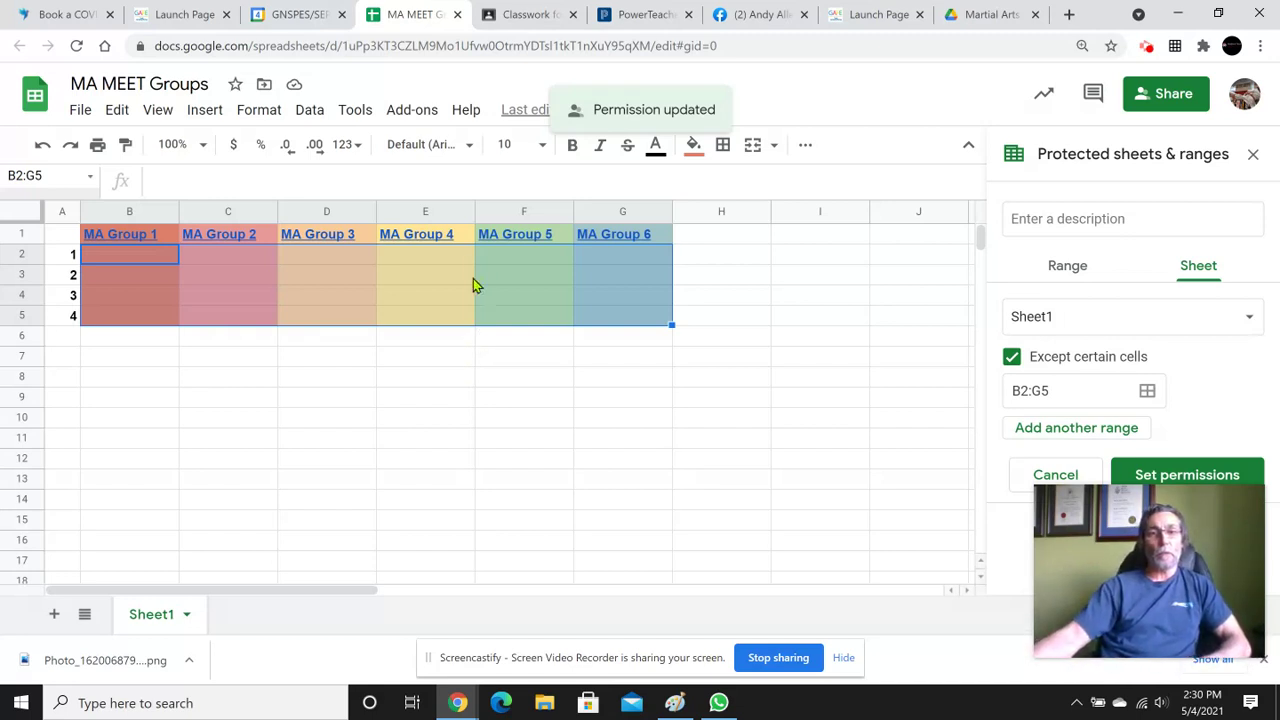
pyautogui.moveTo(452, 237)
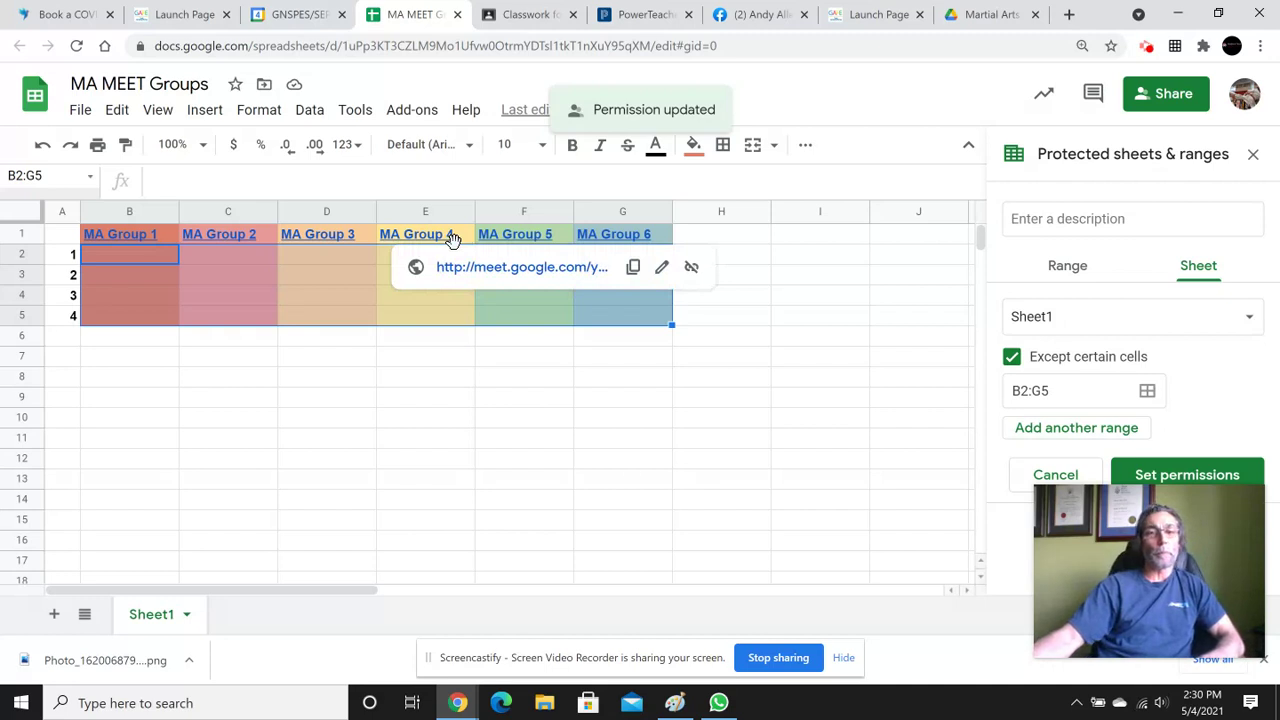